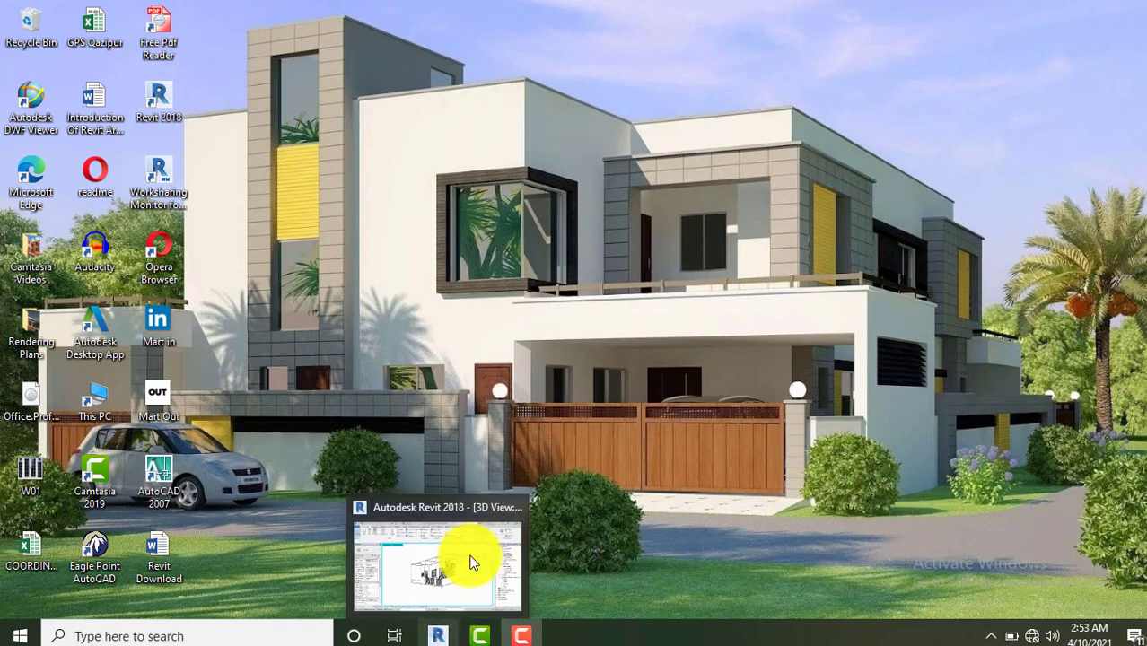
Bring the Revit 2018 project showing the house's 3D view to the front.
click(473, 563)
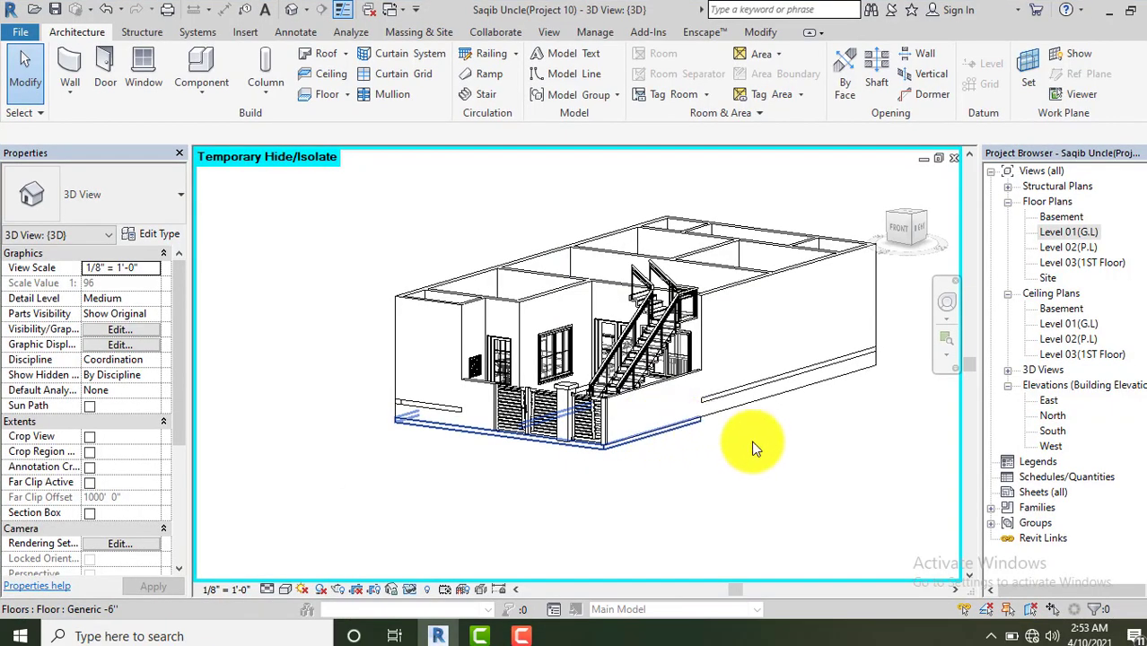
Hide the front wall beside the stairs, then select the right-hand wall to hide next.
click(750, 459)
key(Delete)
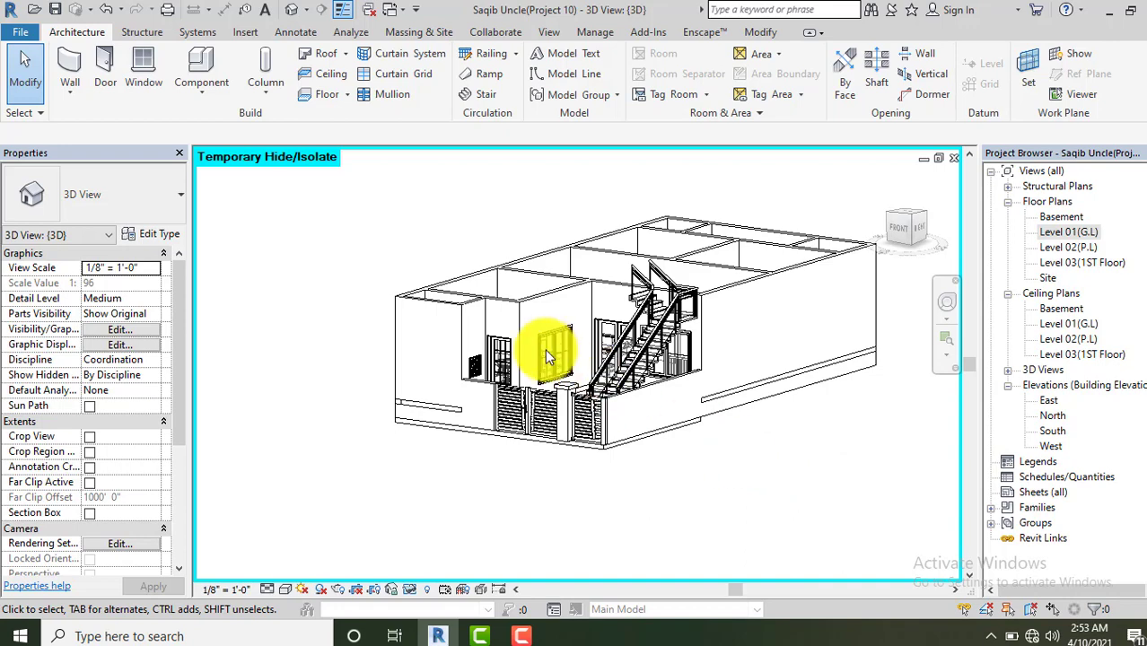
scroll(546, 350, up, 2)
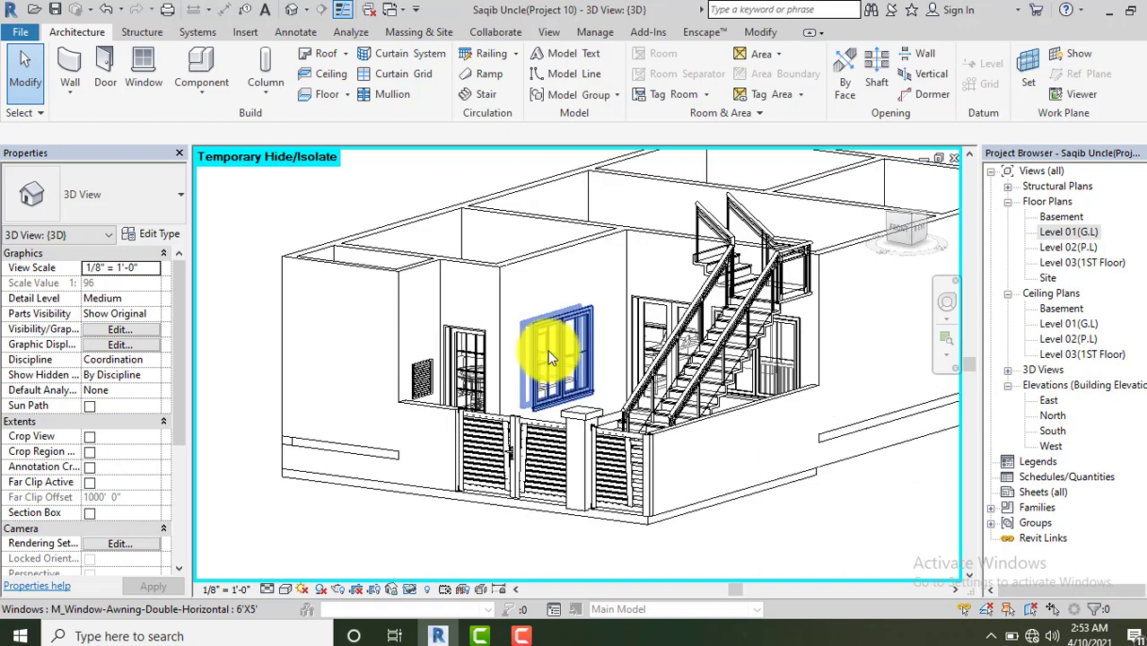
scroll(548, 350, up, 1)
scroll(547, 351, down, 2)
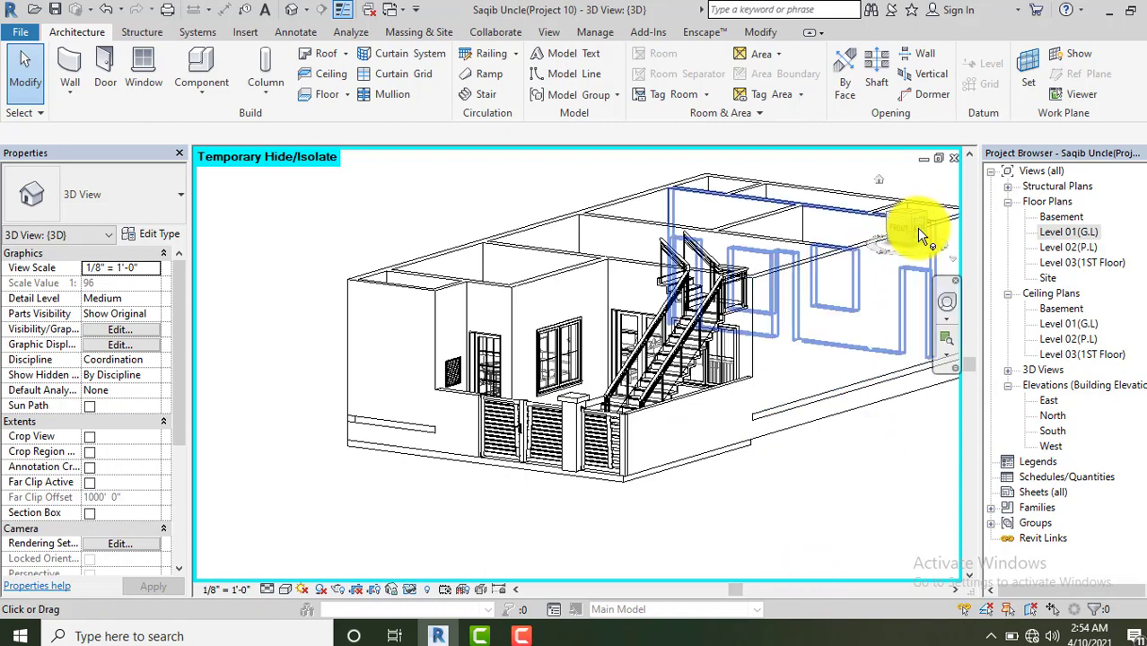
key(Tab)
scroll(917, 228, up, 2)
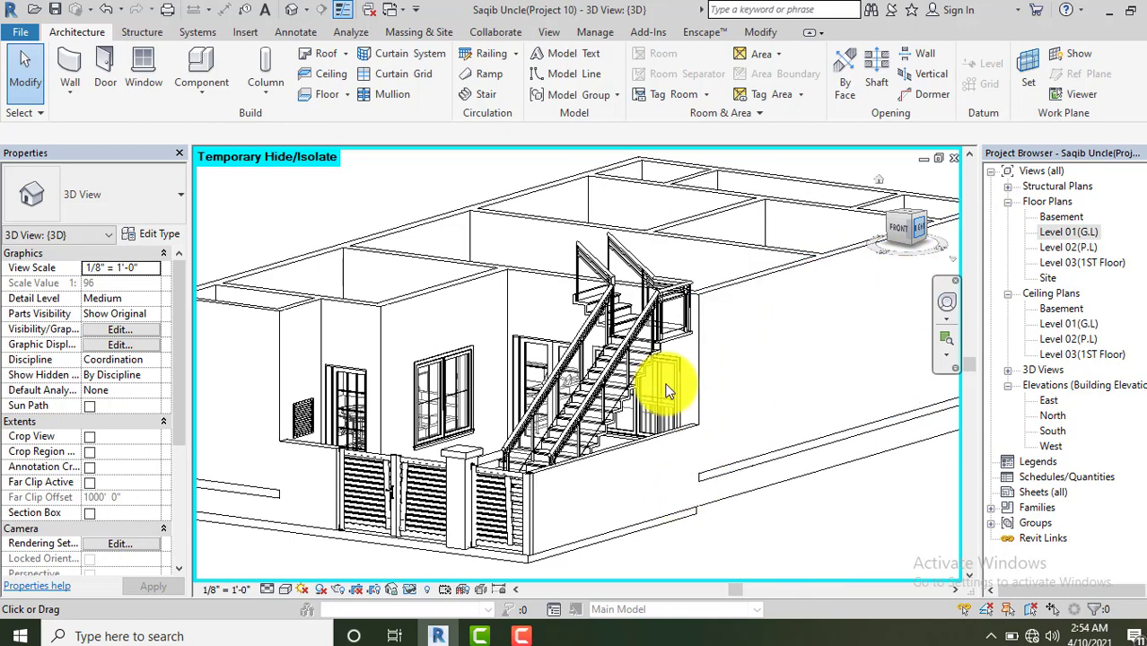
click(737, 384)
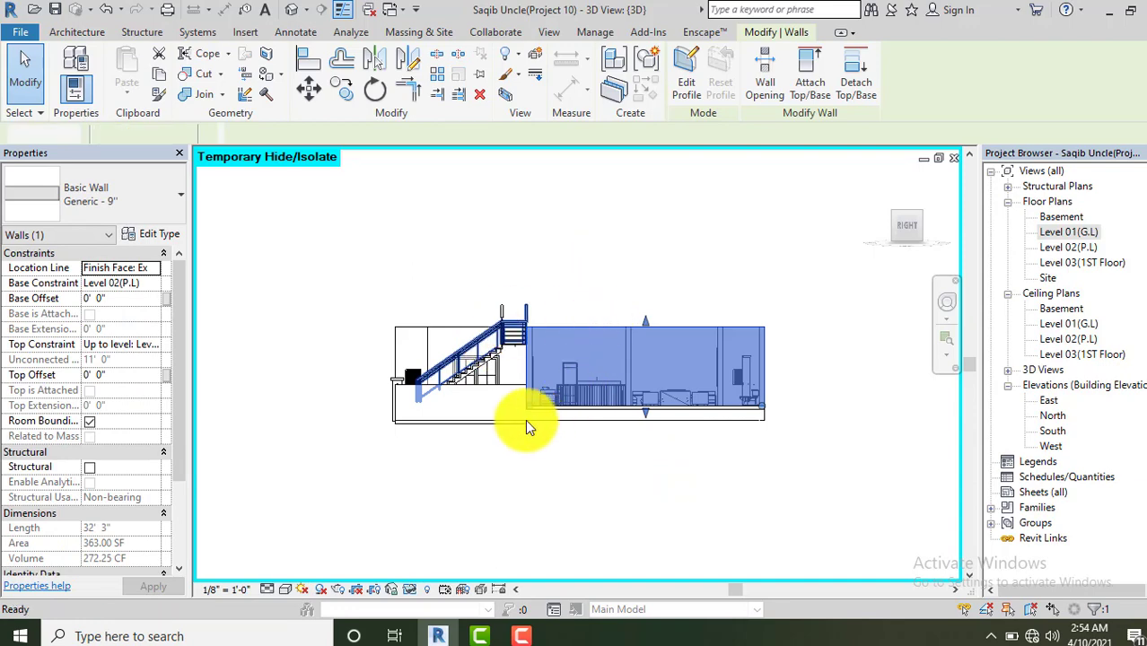
Hide the right-hand wall, zoom in on the stair and select it.
key(Escape)
scroll(468, 366, up, 2)
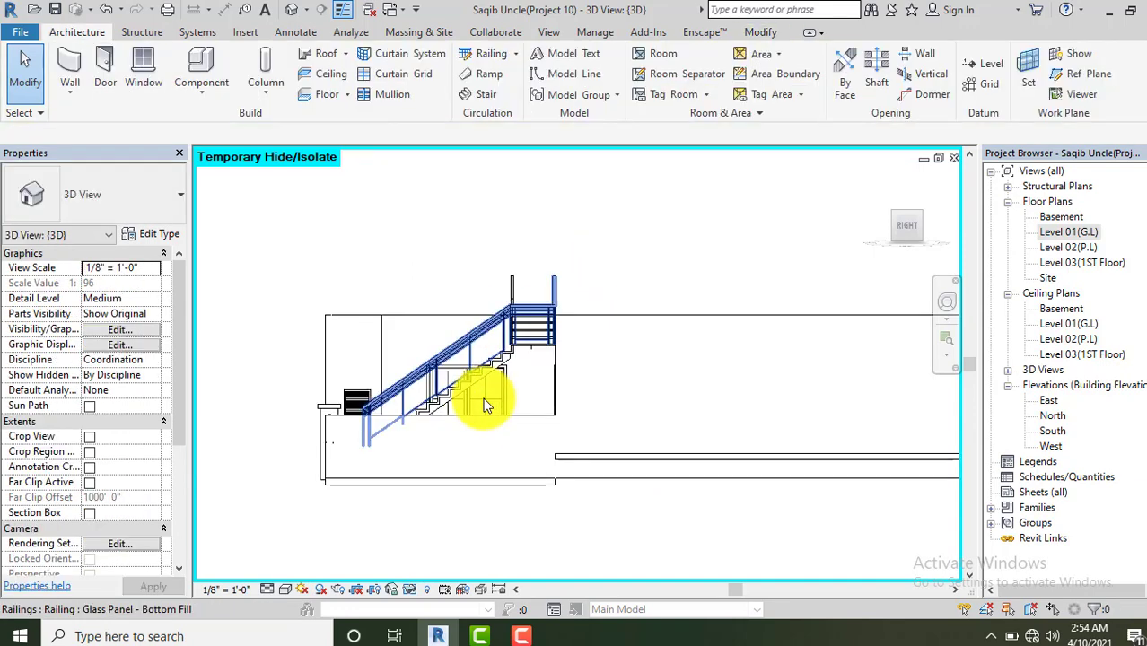
scroll(476, 368, up, 2)
scroll(499, 363, up, 2)
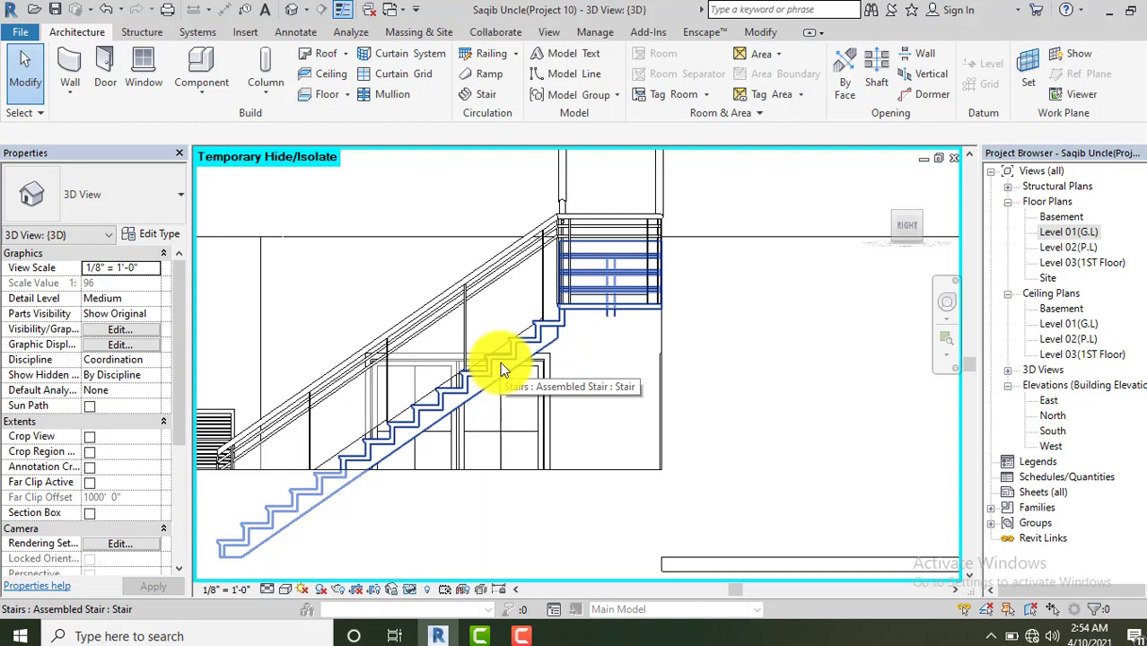
click(500, 362)
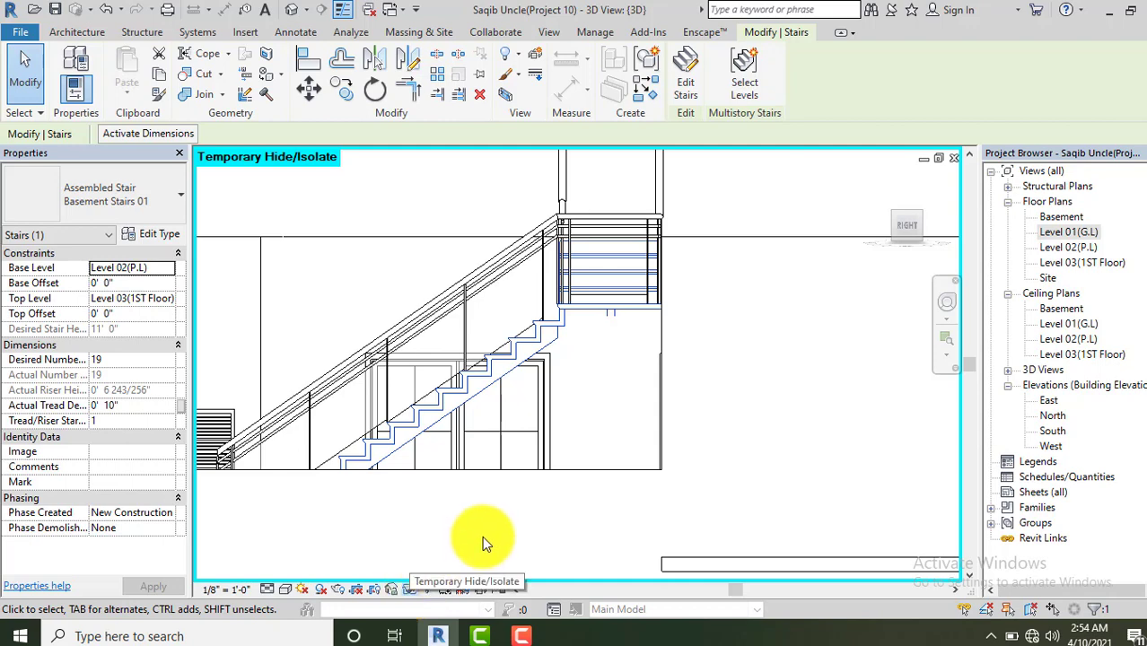
Temporarily hide the stair and orbit to an angled view of the building.
click(410, 590)
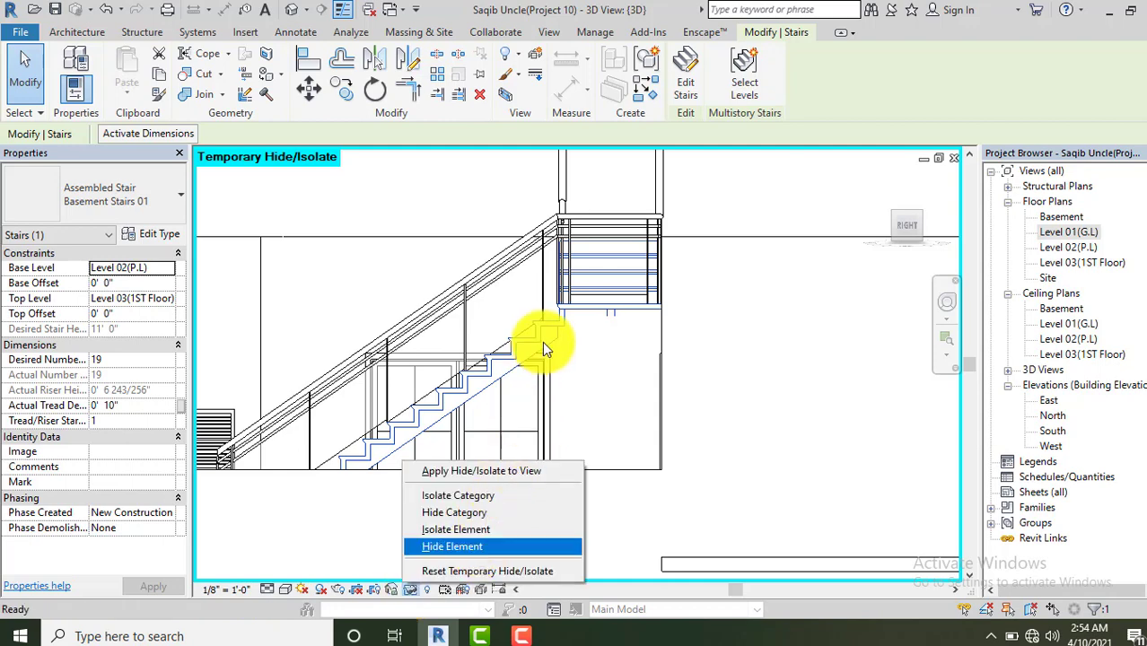
key(Return)
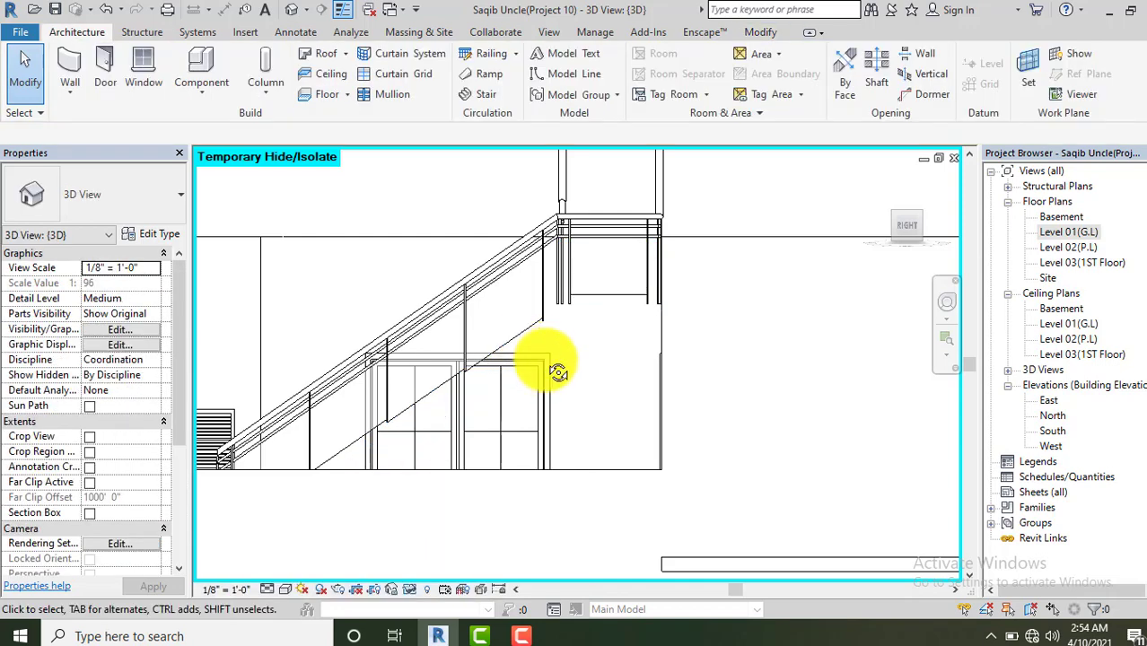
shift+middle_drag(559, 372, 593, 424)
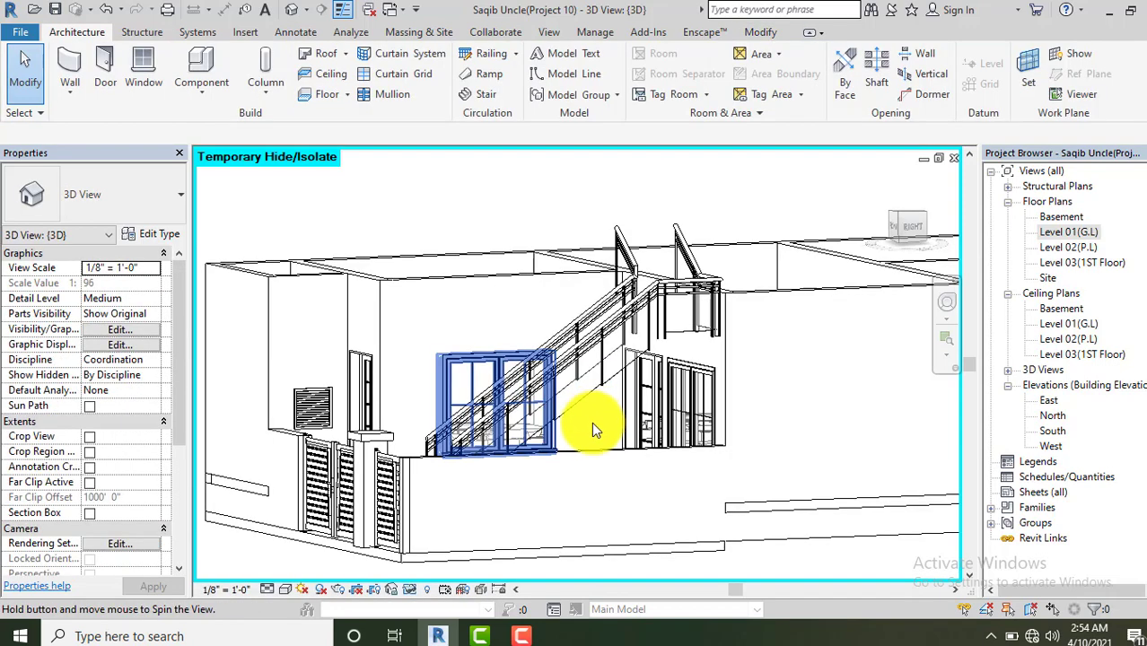
scroll(592, 422, up, 2)
scroll(565, 345, up, 2)
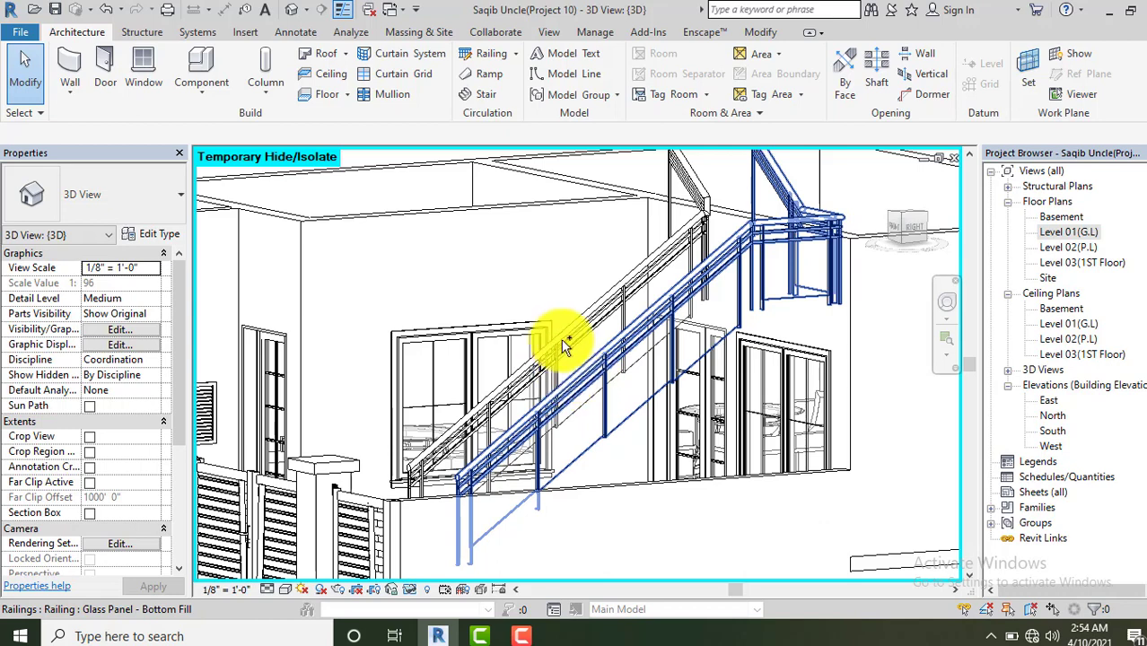
Hide the glass-panel railings and face the house's right side.
click(568, 344)
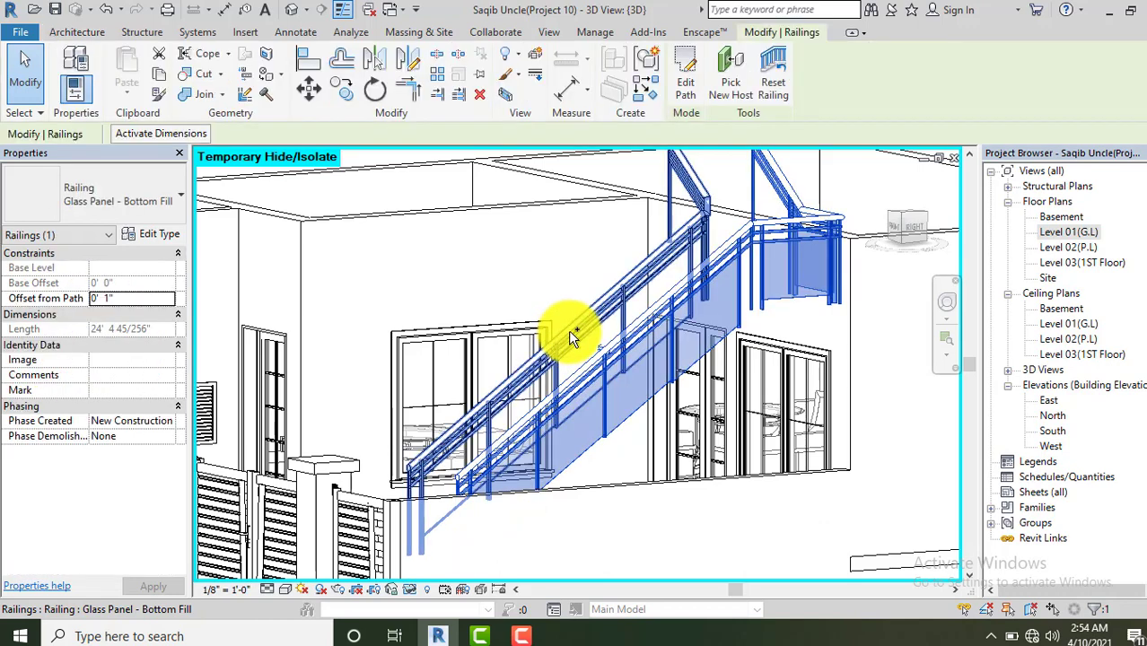
click(409, 589)
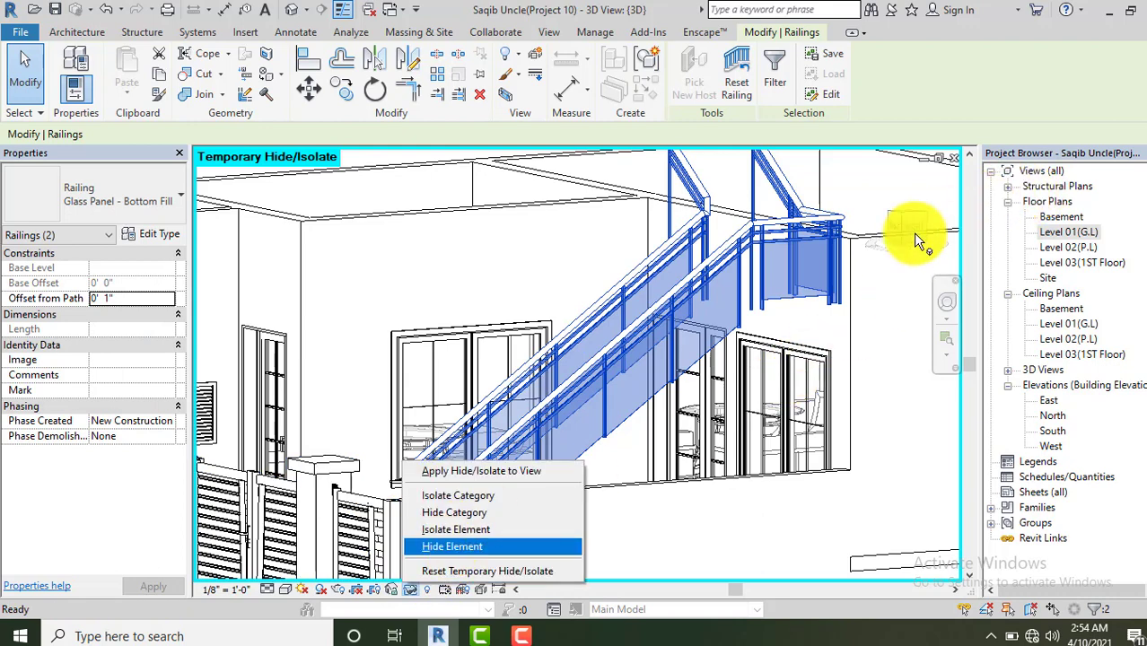
key(Return)
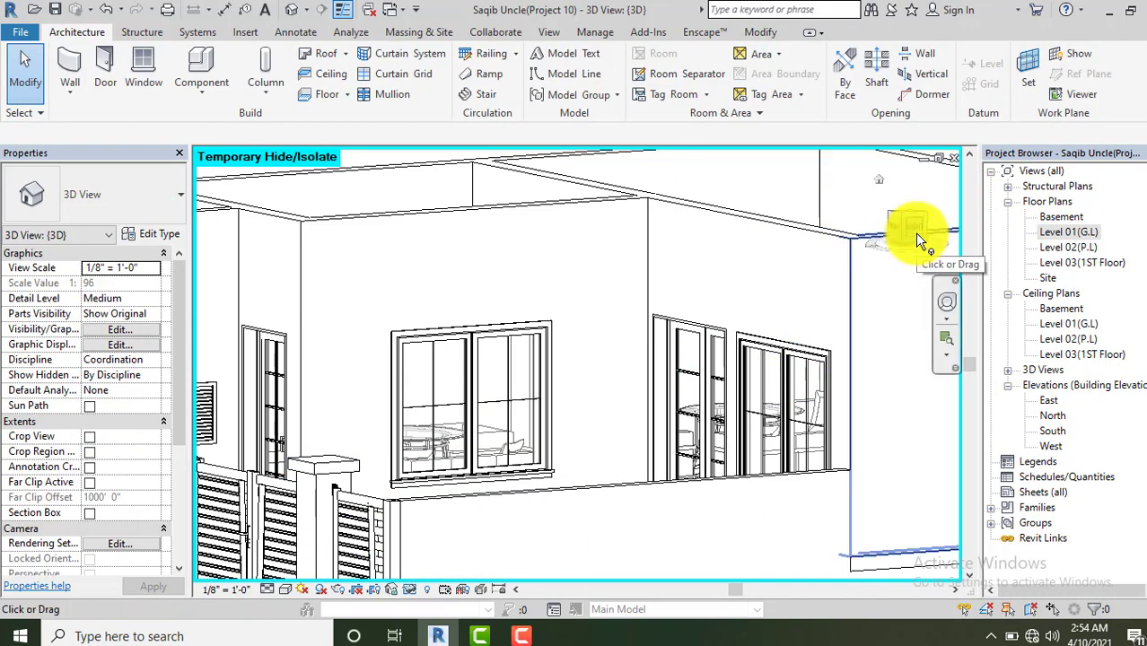
click(915, 232)
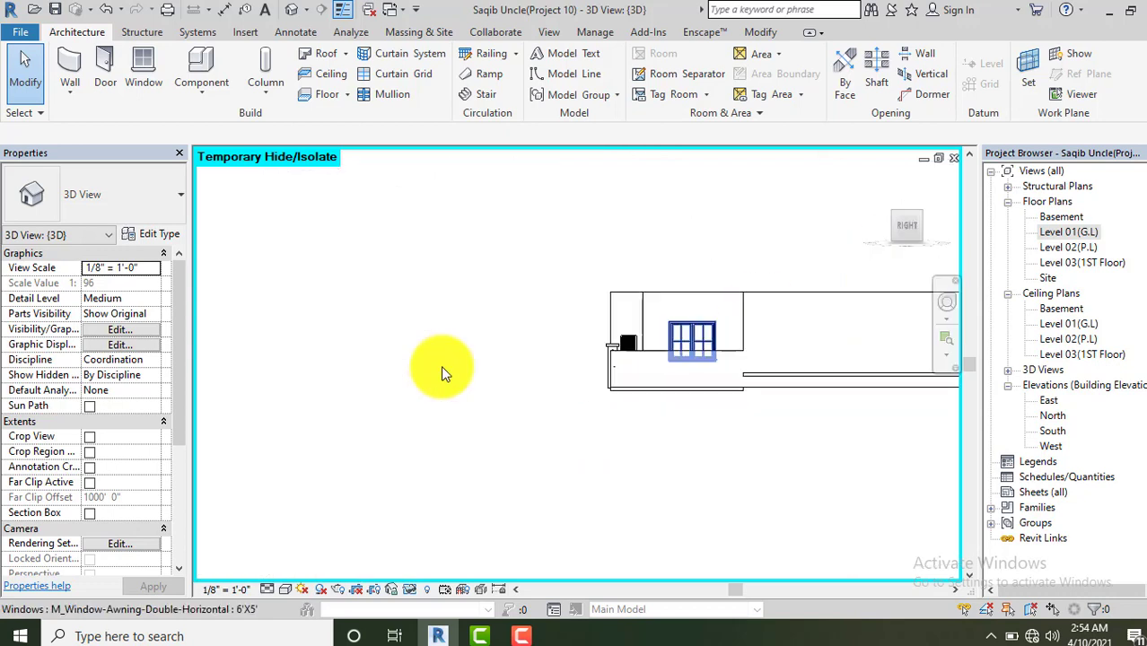
Zoom in on the right-side wall with the window and start placing a component.
scroll(495, 342, up, 3)
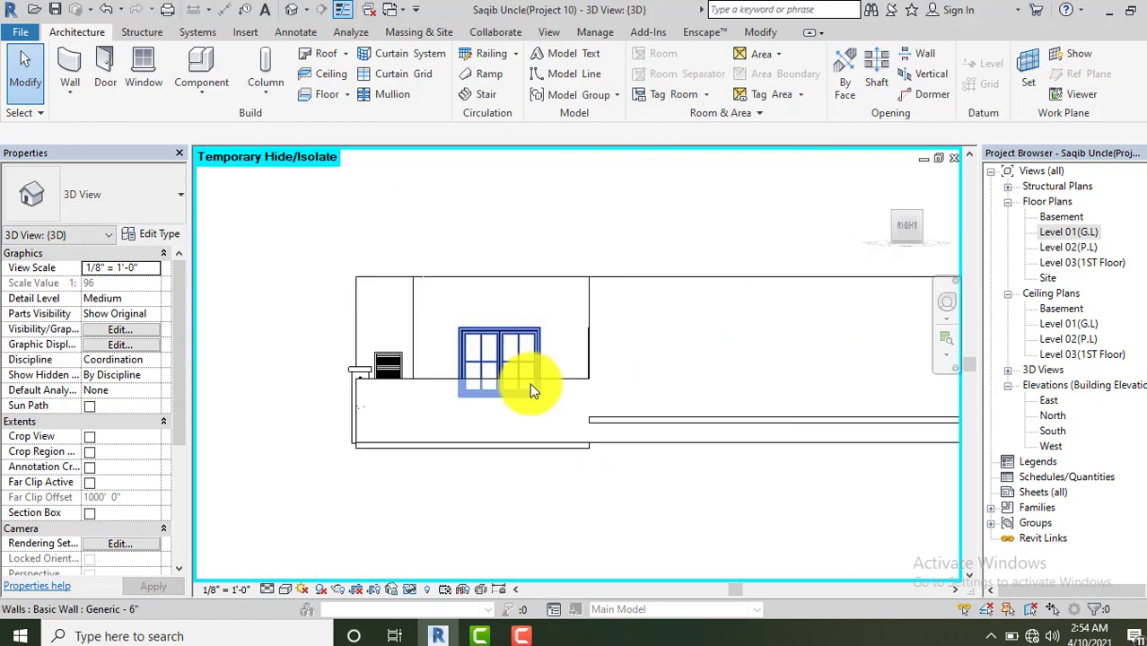
scroll(530, 383, up, 1)
scroll(528, 359, up, 1)
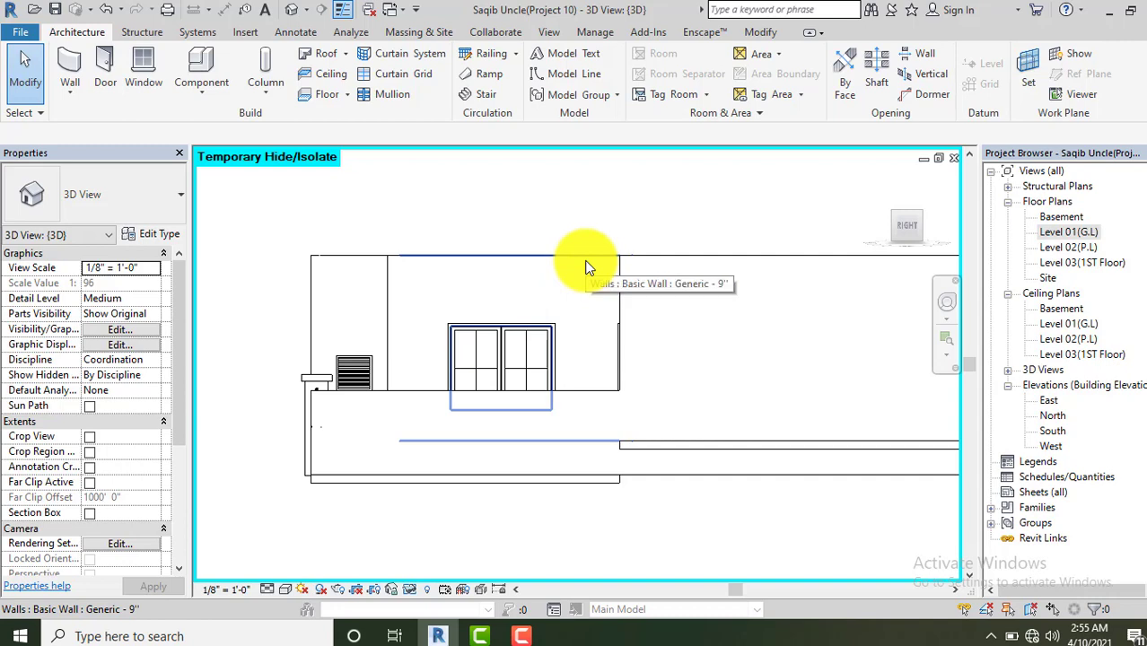
click(203, 90)
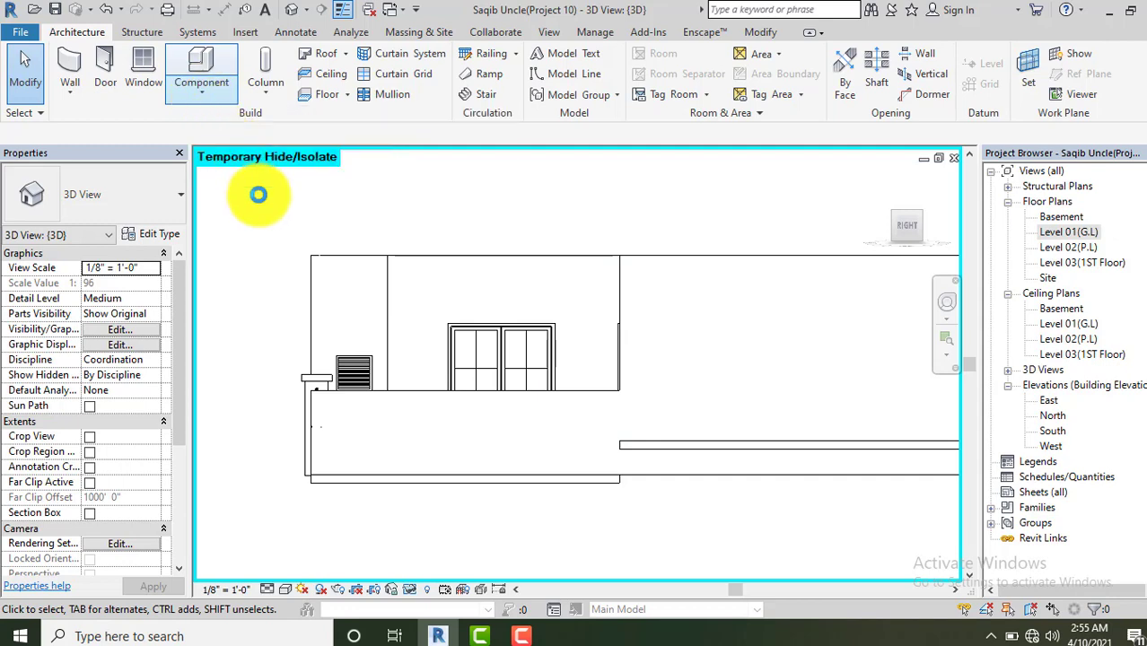
Choose Model In-Place from the Component drop-down to begin a new in-place model.
click(202, 93)
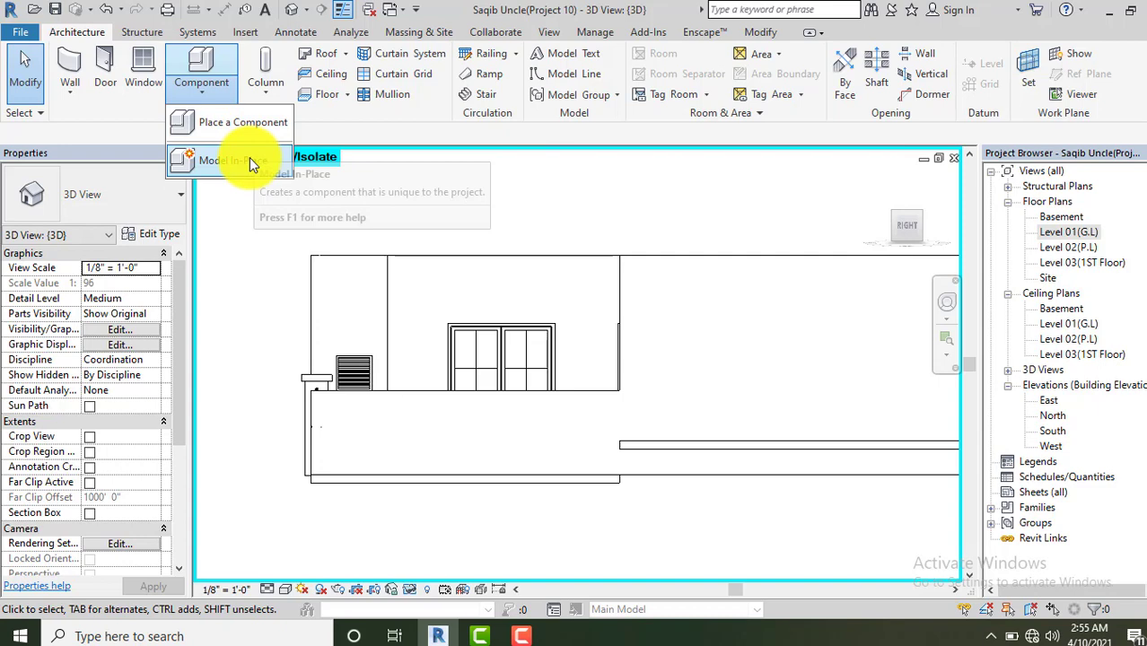
mouse_move(229, 160)
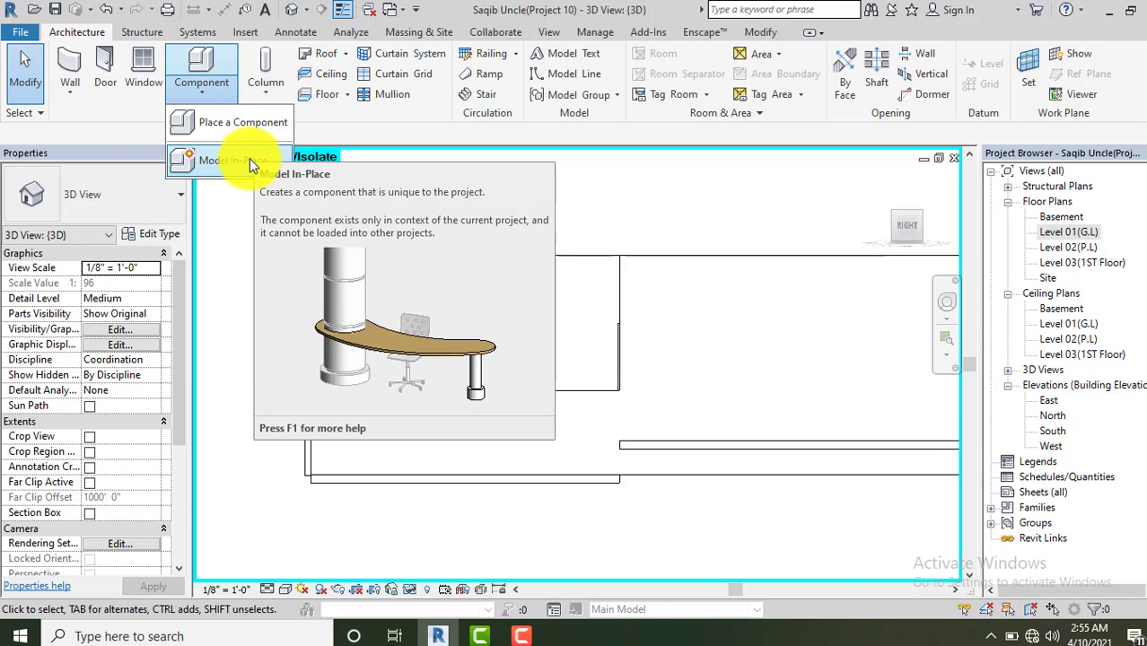
key(Return)
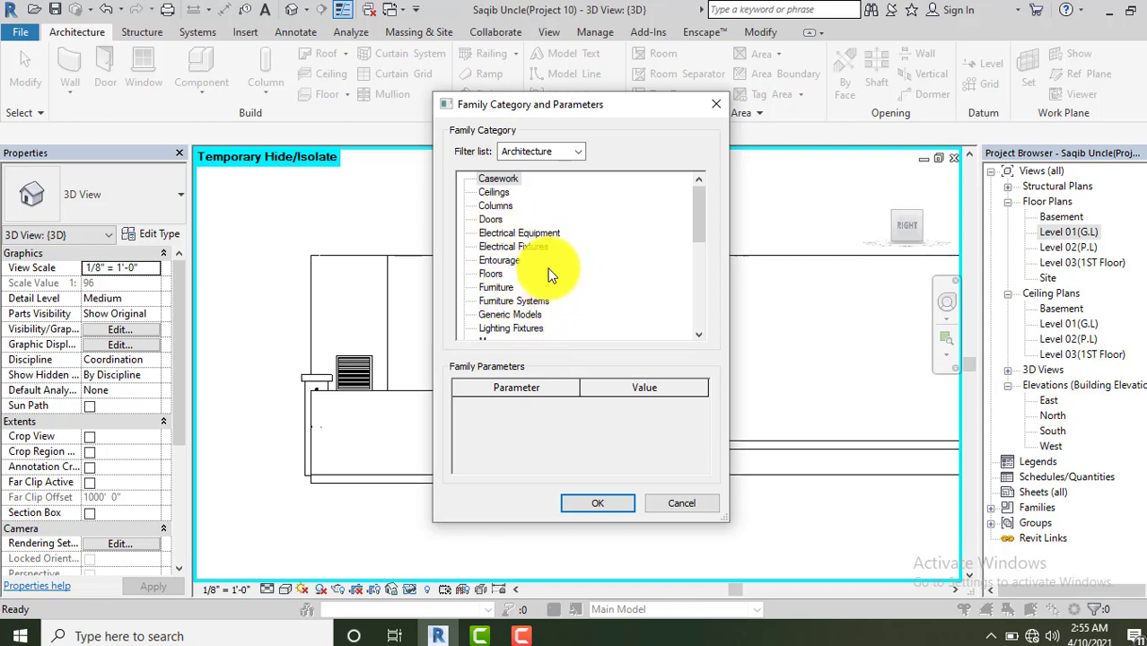
Browse the Architecture family categories, trying Furniture Systems first.
scroll(545, 319, down, 1)
scroll(530, 284, down, 1)
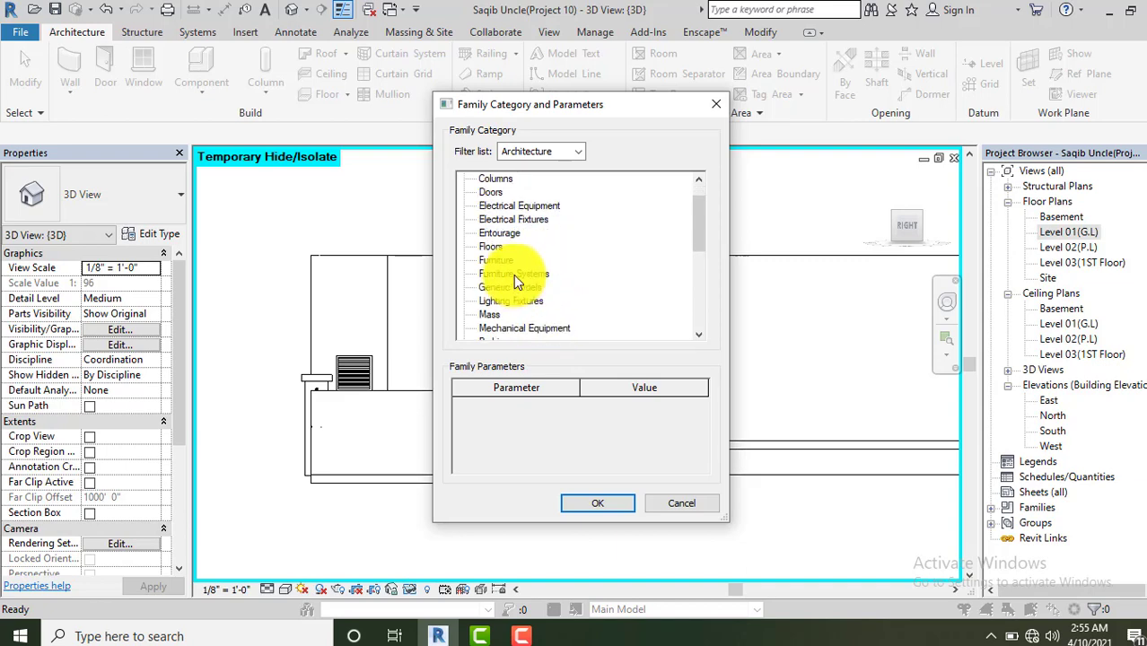
click(530, 273)
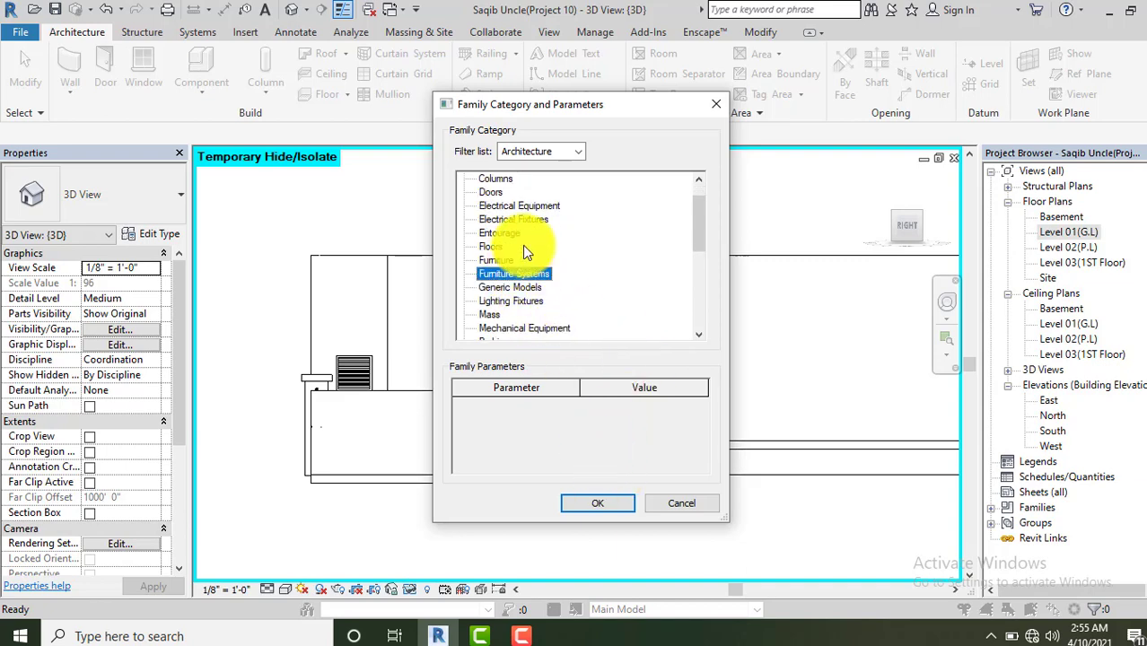
scroll(505, 180, up, 2)
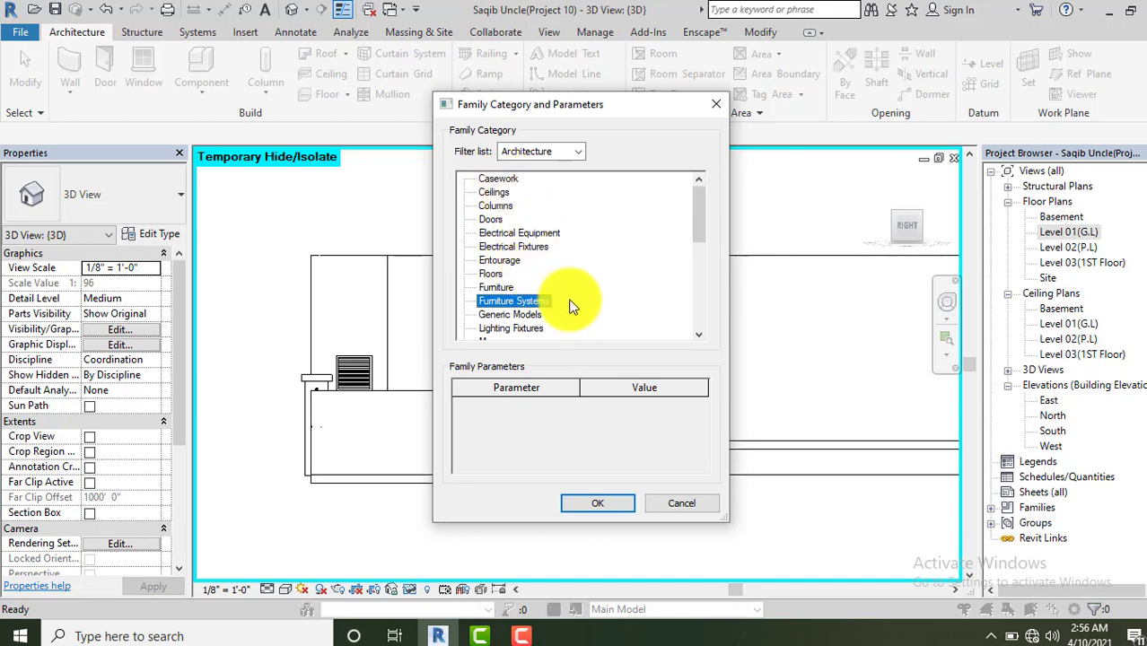
scroll(572, 305, down, 1)
scroll(570, 303, down, 1)
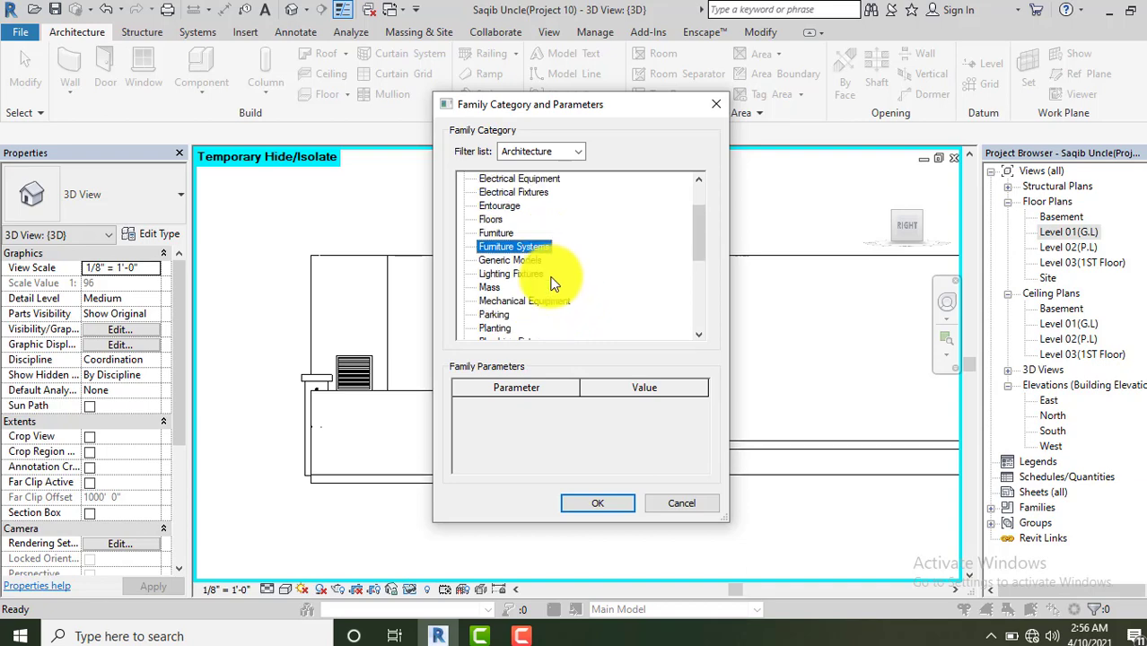
scroll(549, 303, down, 2)
scroll(543, 296, down, 2)
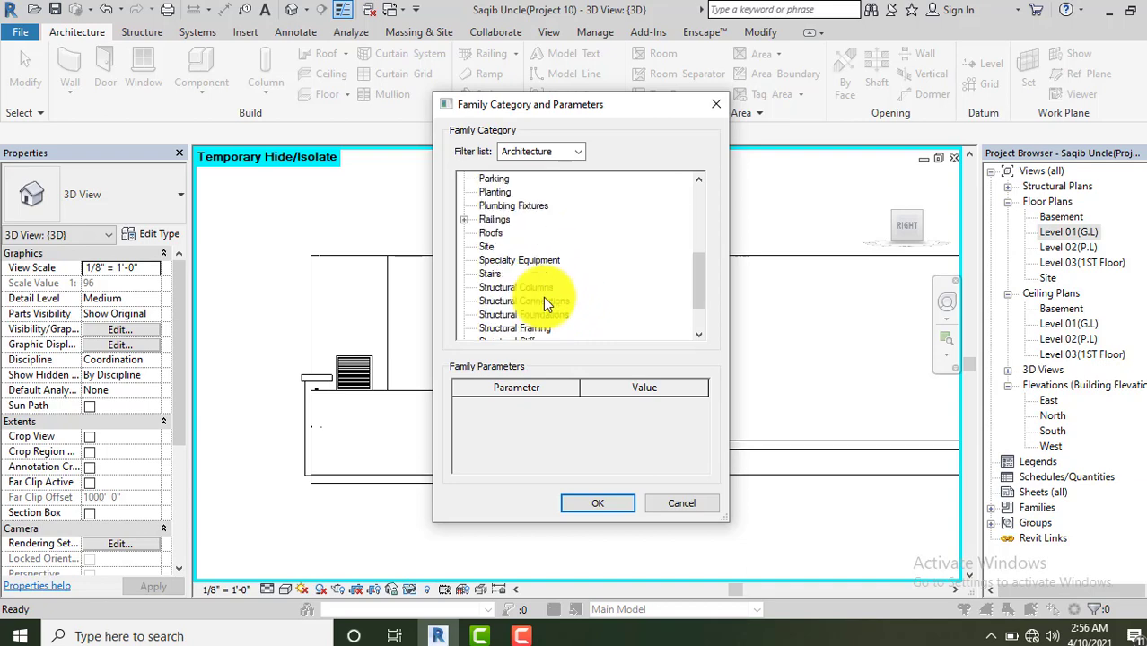
scroll(543, 297, up, 1)
scroll(538, 221, up, 2)
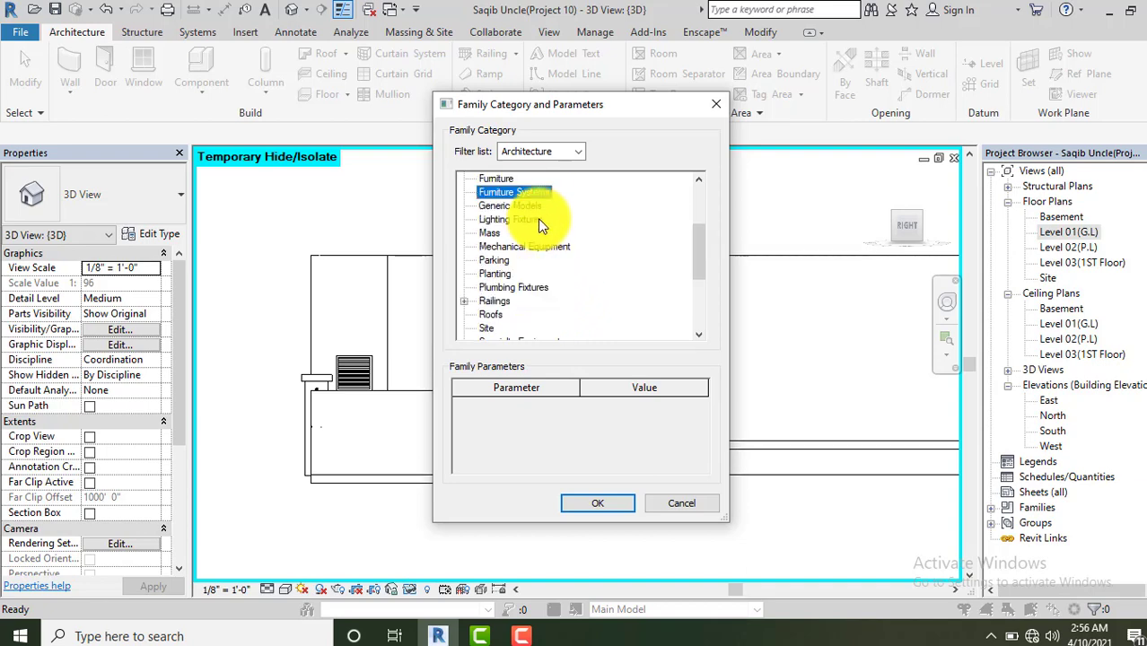
scroll(539, 221, up, 1)
scroll(538, 218, up, 3)
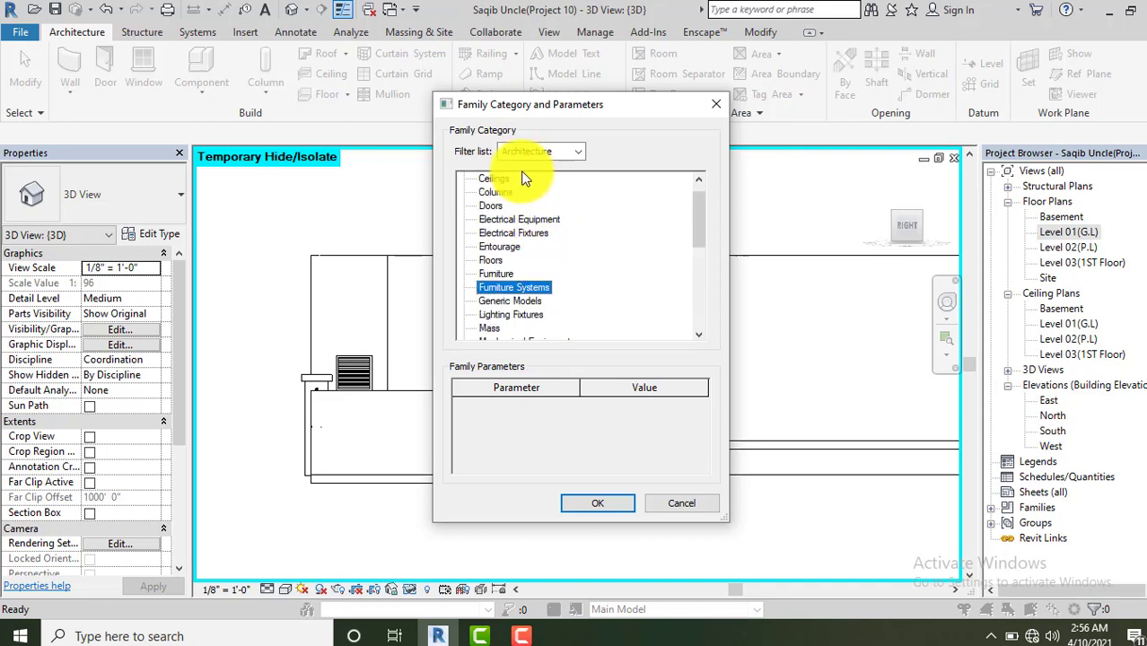
click(523, 636)
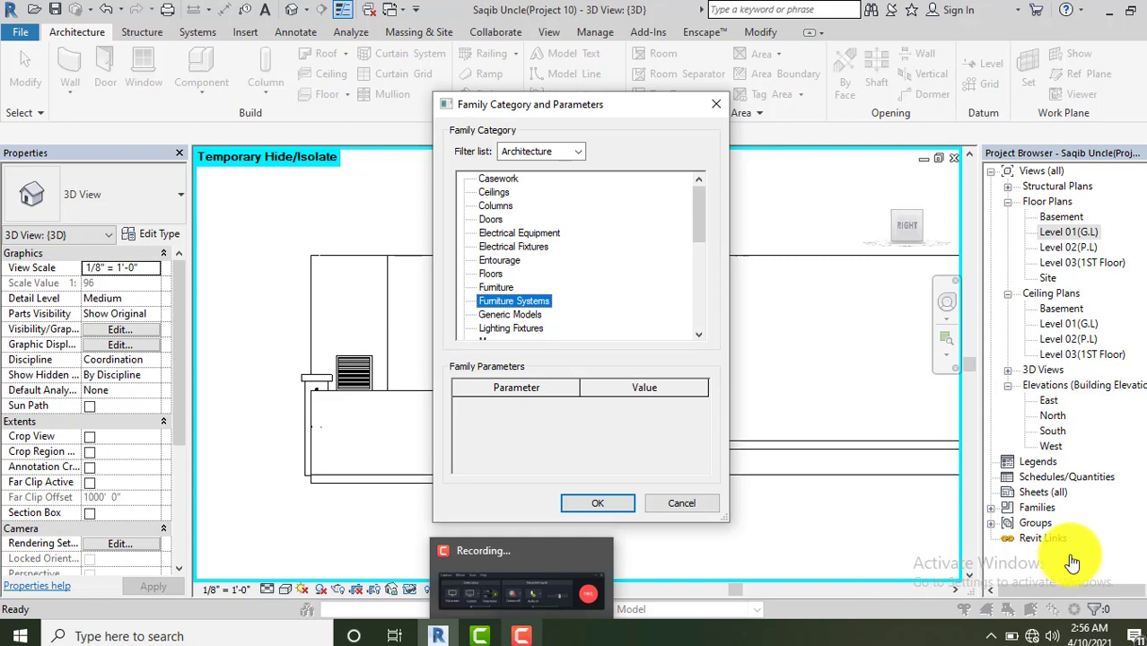
Set the category to Casework and name the in-place family 'Window Shade'.
click(503, 189)
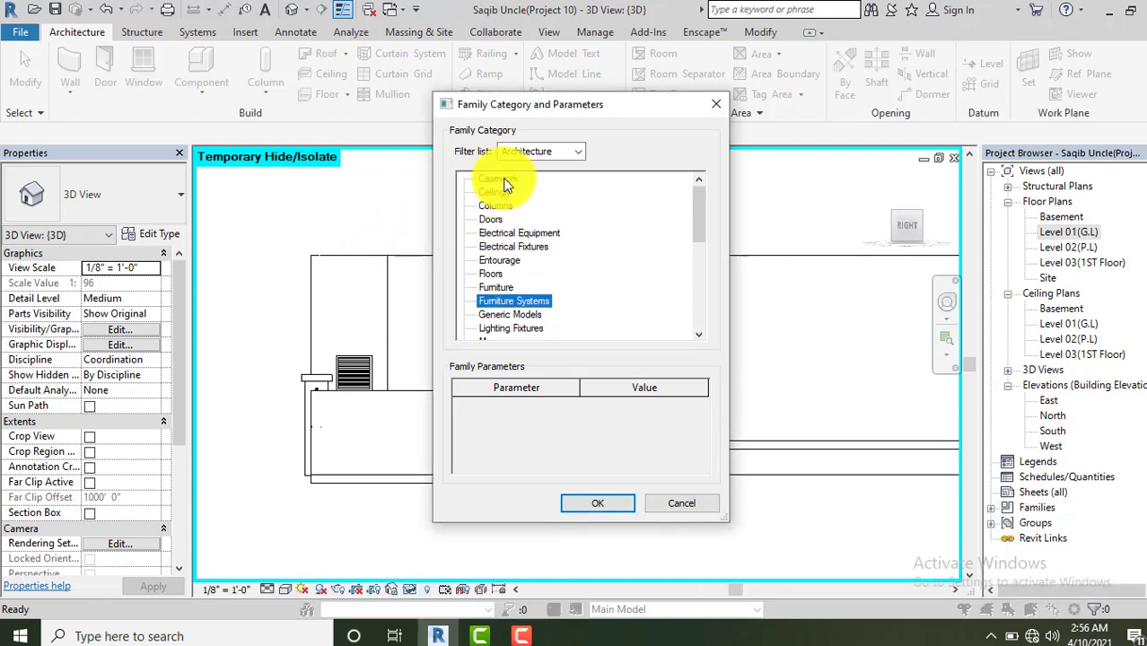
click(601, 509)
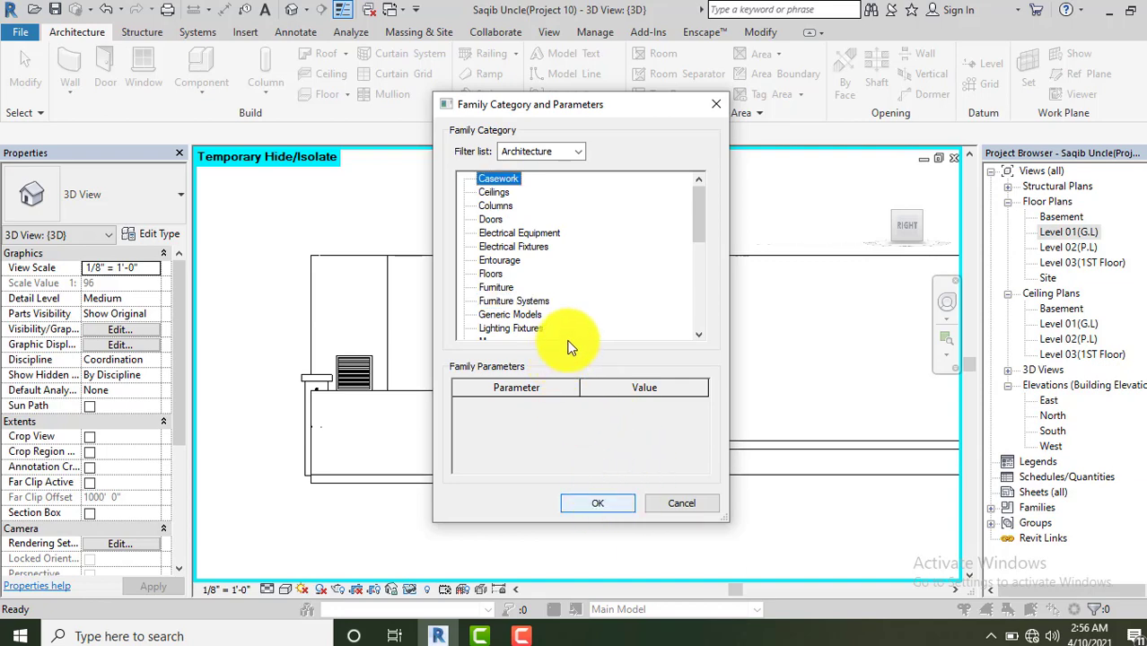
key(Return)
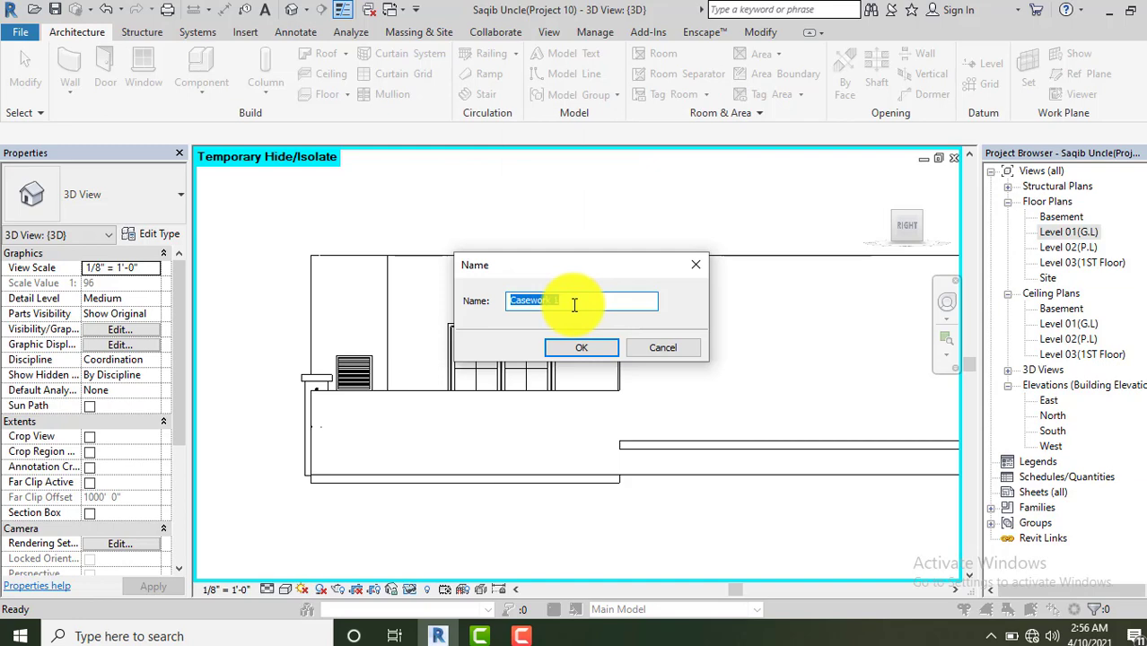
text(Window )
text(Shade)
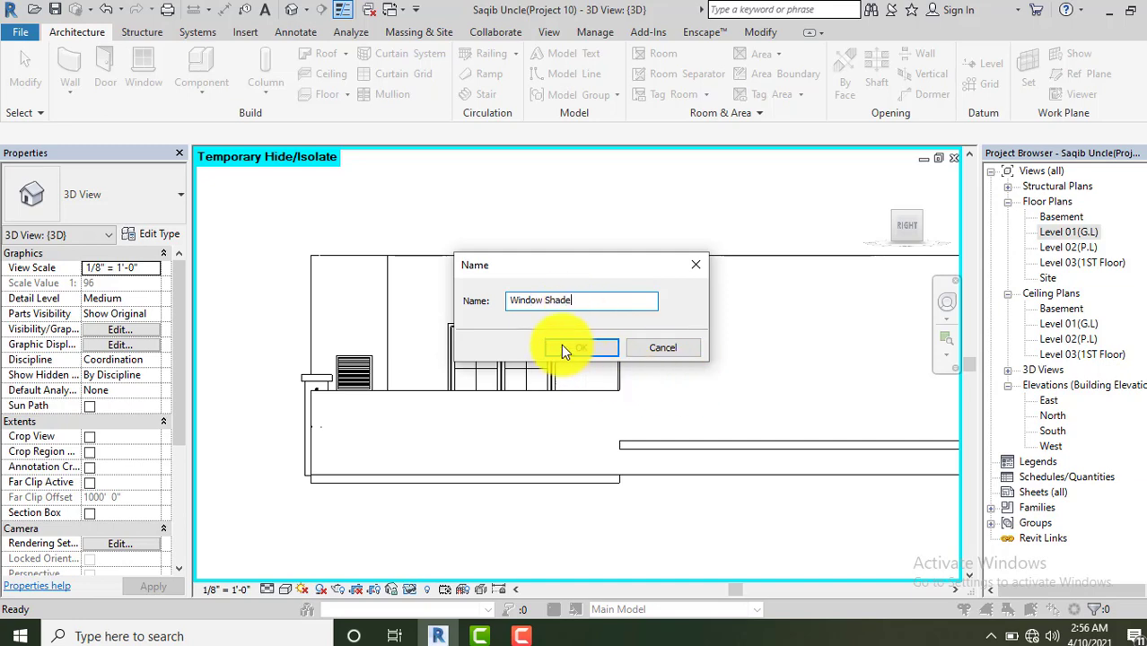
click(562, 346)
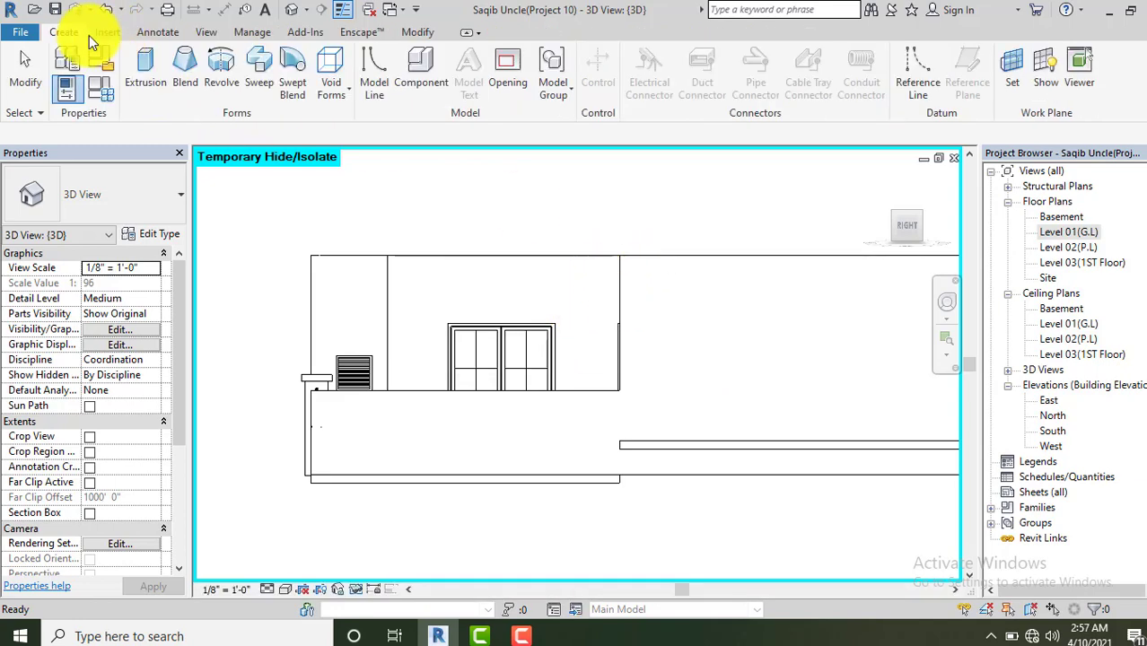
Look over the solid and void form tools in the Window Shade in-place editor.
click(142, 65)
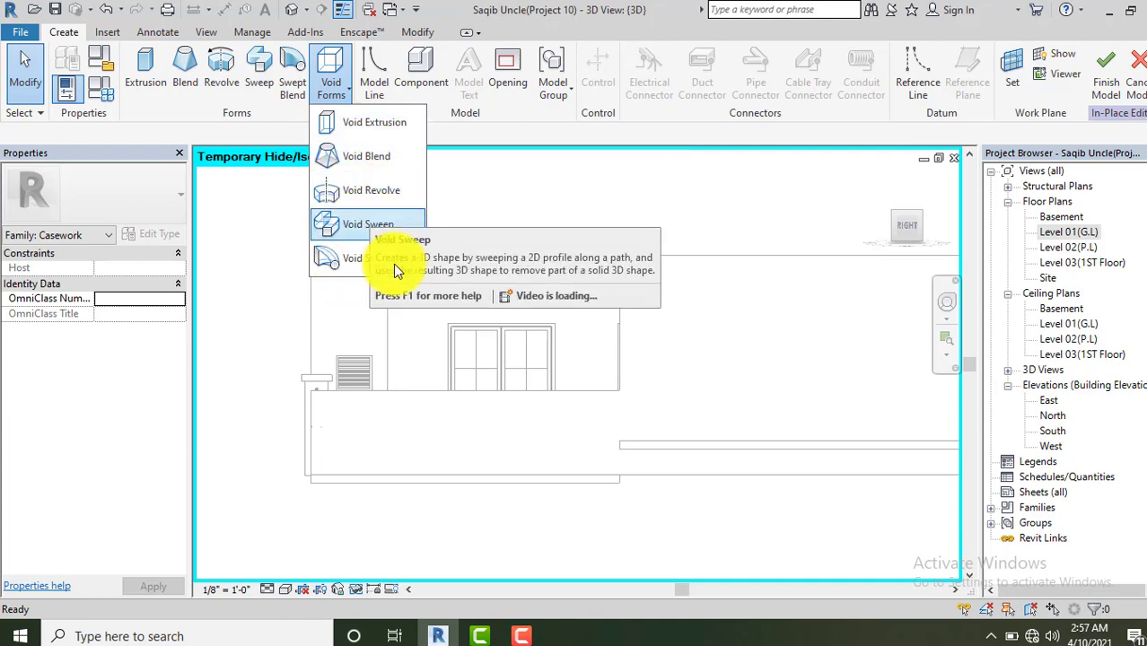
Start a solid extrusion sketch with a 1' 0" depth.
click(446, 177)
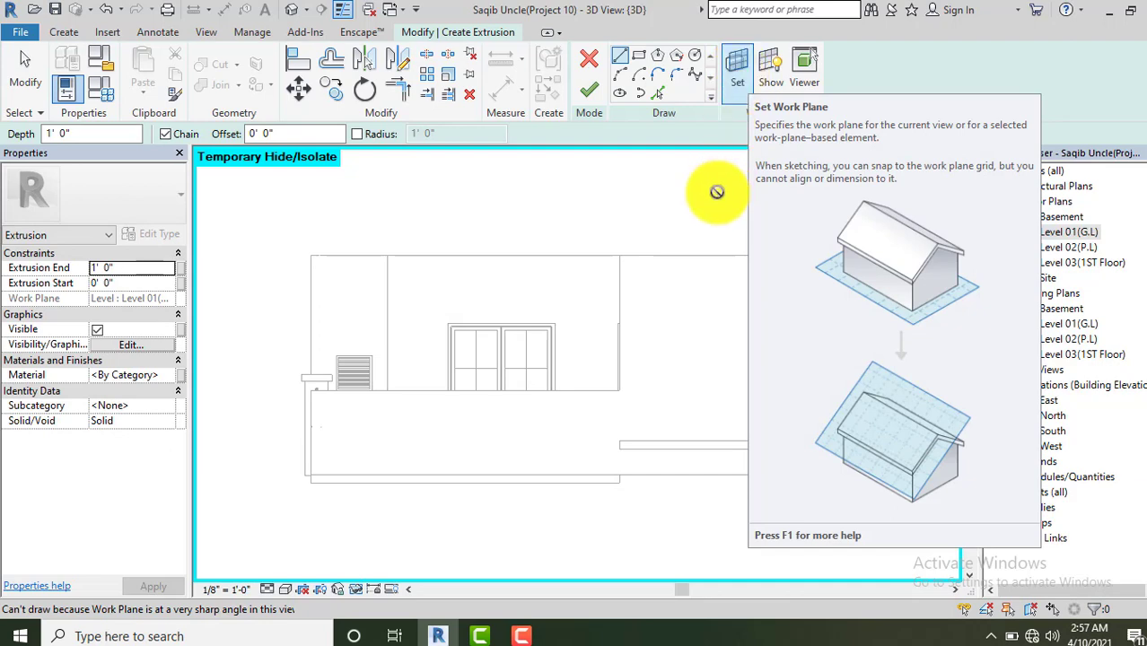
Set the extrusion's work plane to the Generic - 9" wall face around the double window.
click(738, 72)
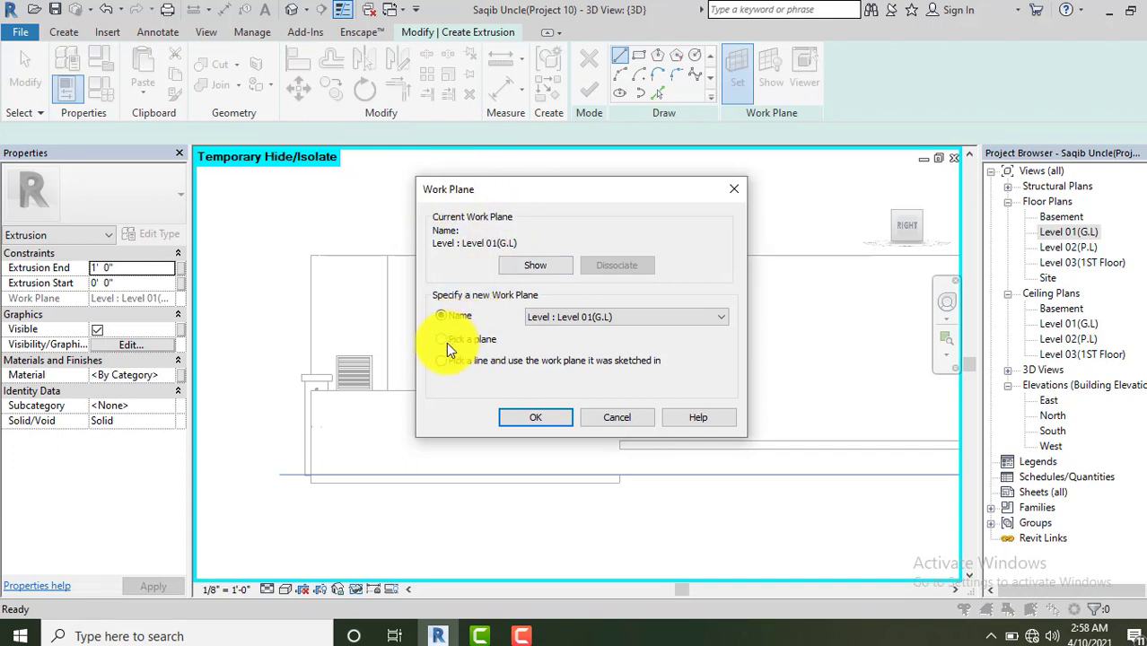
click(534, 423)
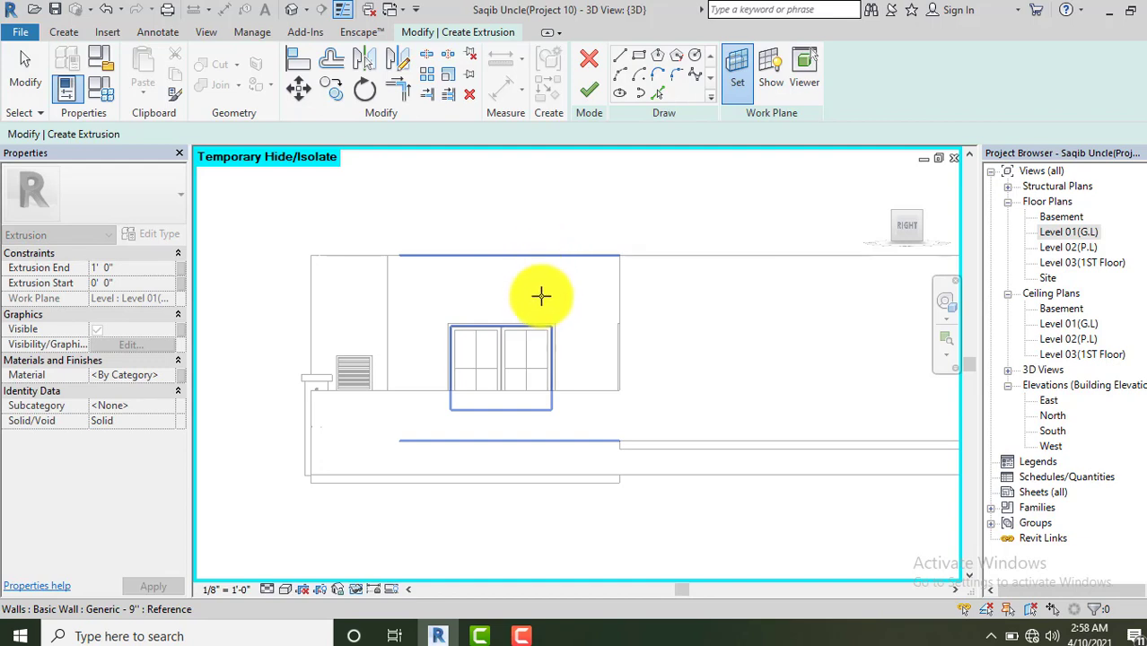
key(Tab)
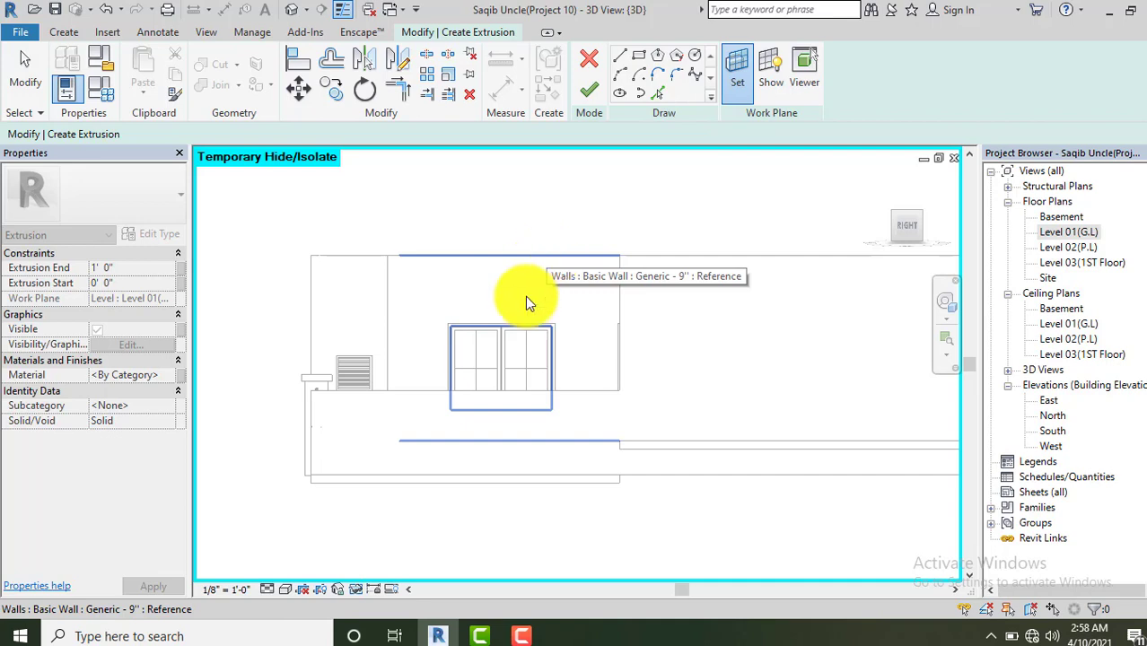
click(536, 259)
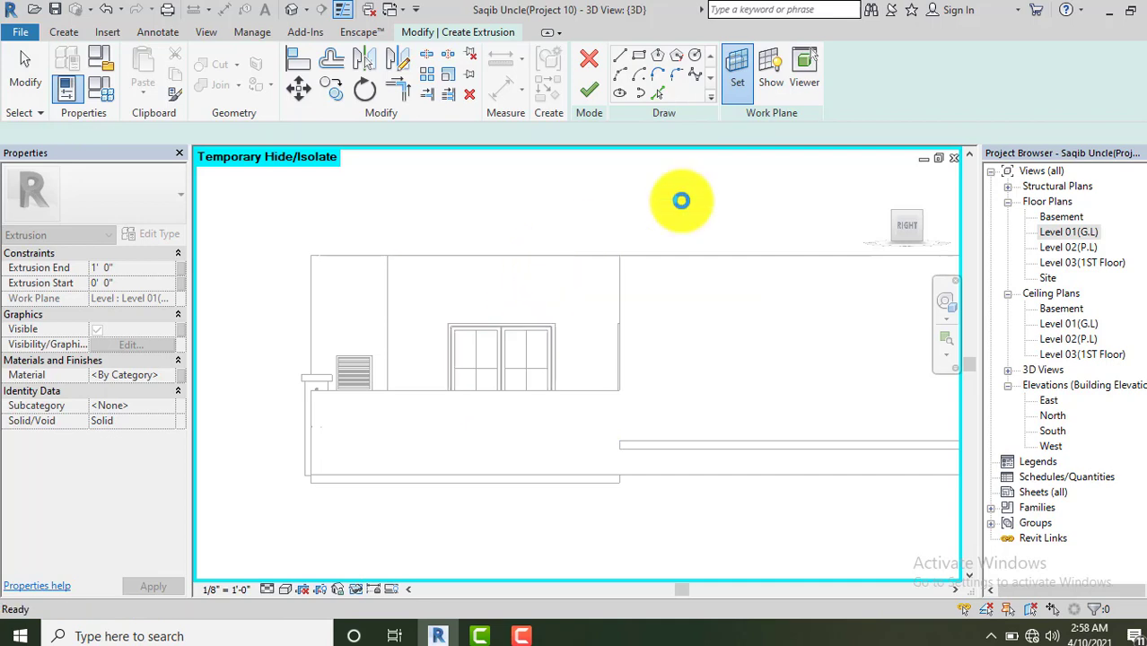
Show the active work plane and orbit and zoom in on the double window.
click(770, 79)
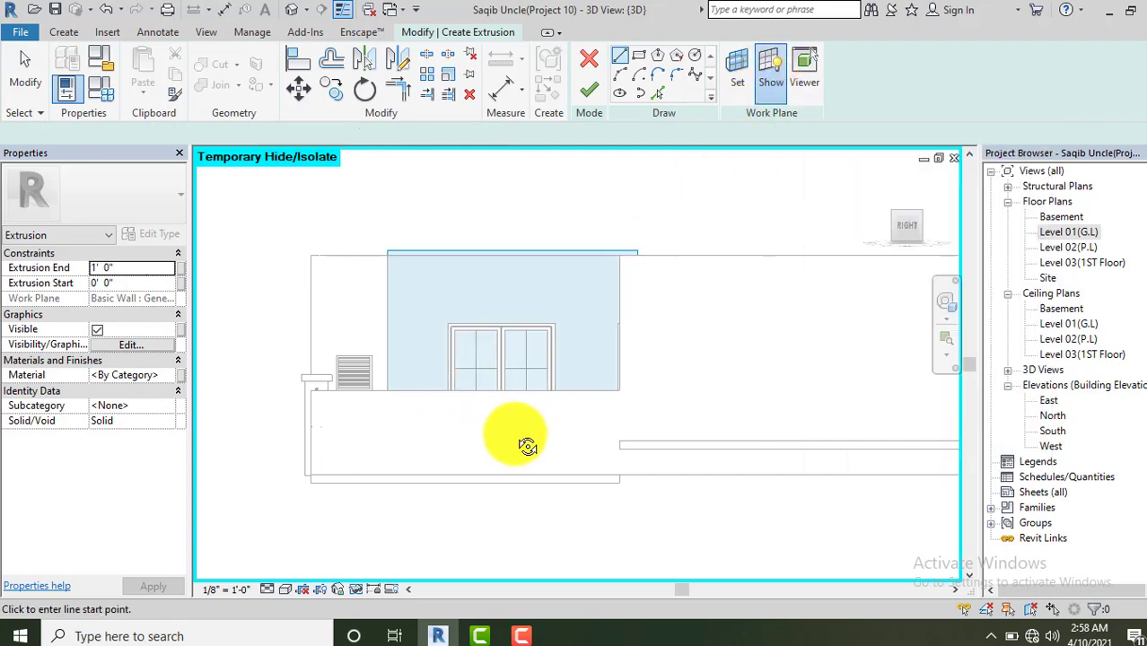
mouse_move(611, 465)
shift+middle_down()
mouse_move(449, 434)
mouse_move(491, 445)
mouse_move(848, 307)
shift+middle_up()
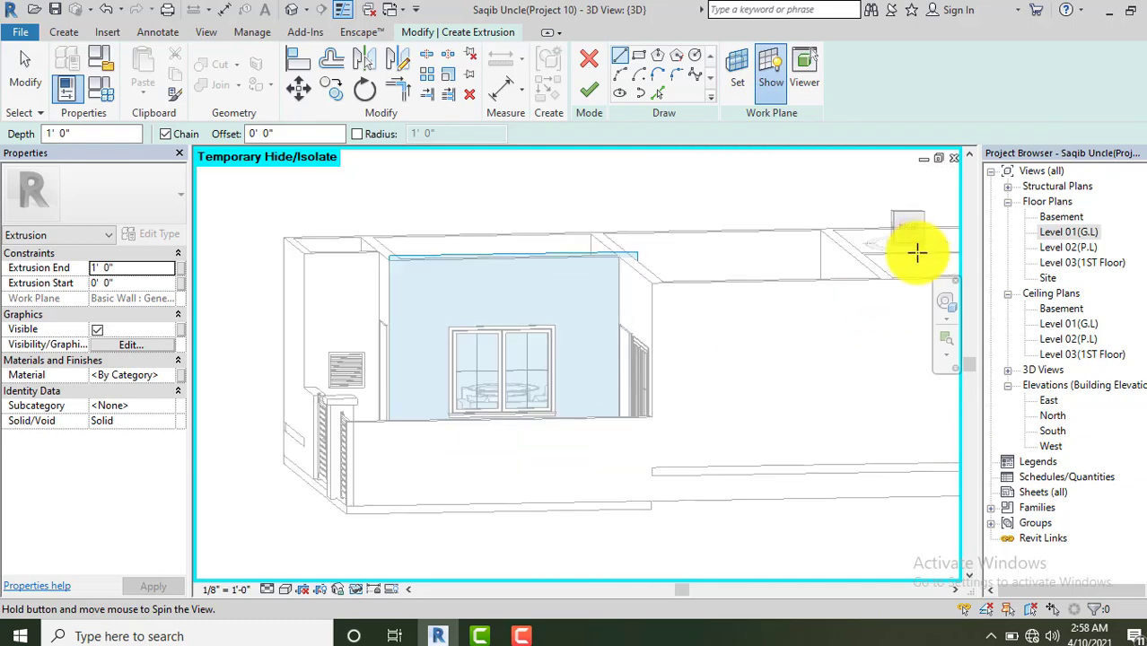
click(772, 72)
scroll(431, 368, down, 3)
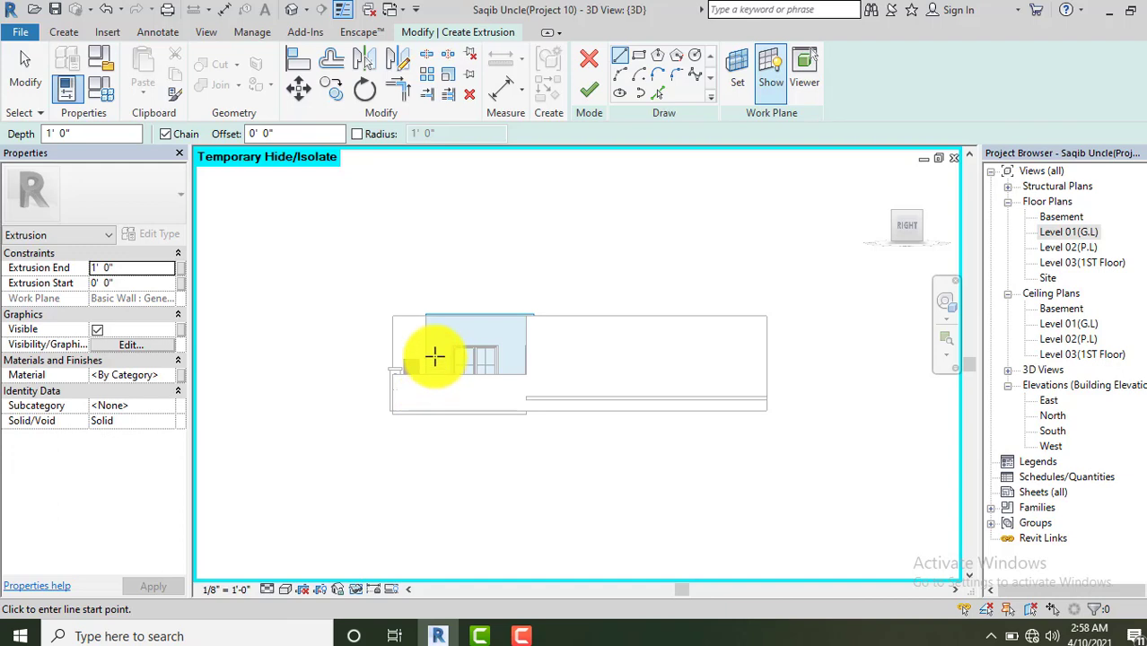
scroll(489, 363, up, 1)
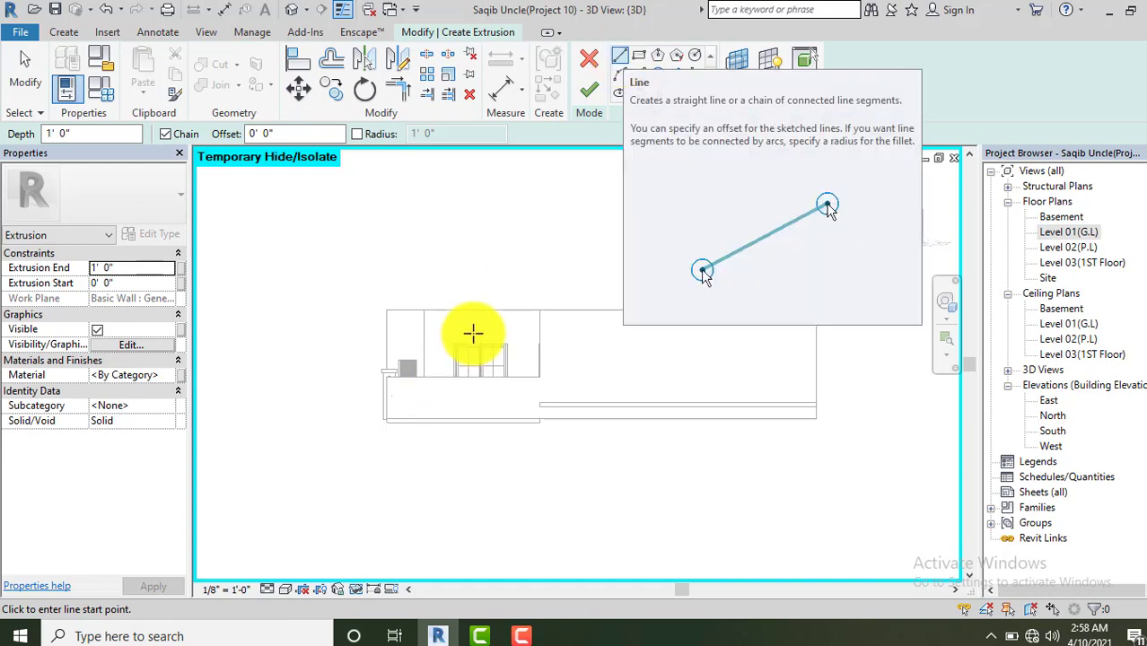
scroll(505, 362, up, 2)
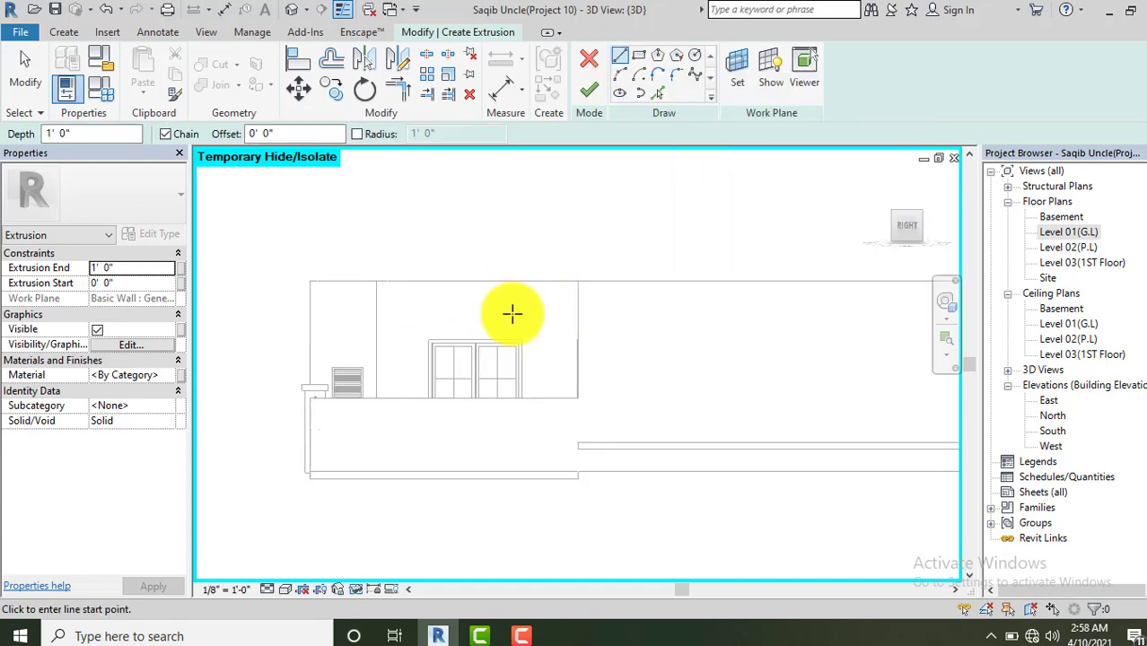
scroll(529, 325, up, 2)
scroll(541, 327, up, 1)
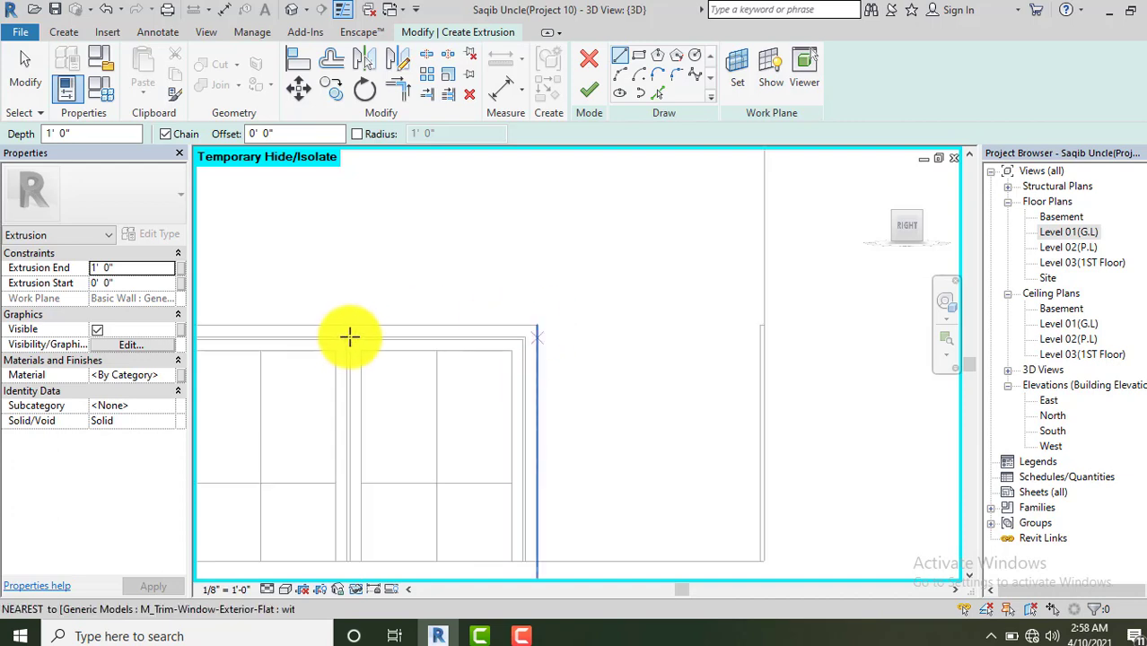
scroll(309, 314, down, 2)
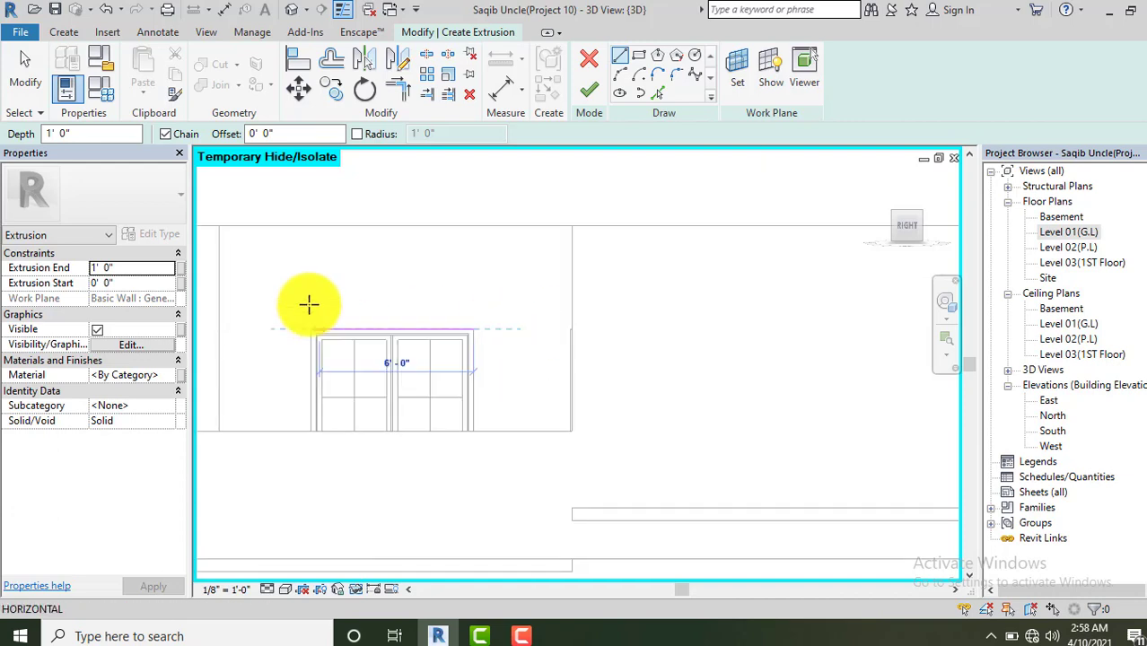
Sketch a closed rectangle above the double window with a 4" vertical side.
click(309, 306)
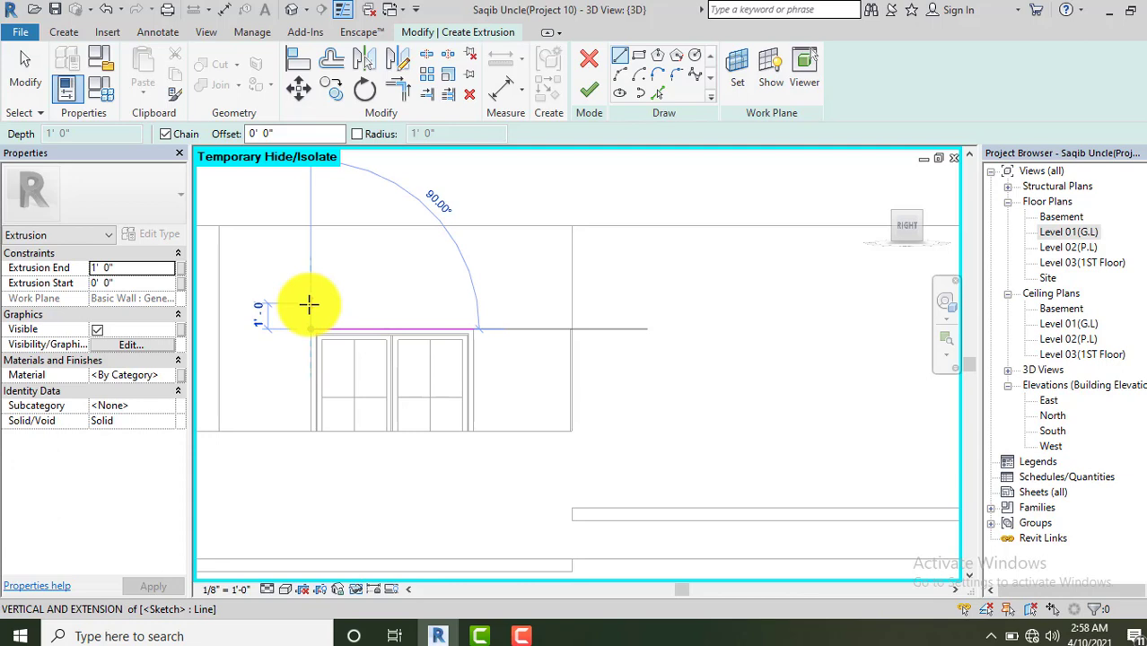
text(4)
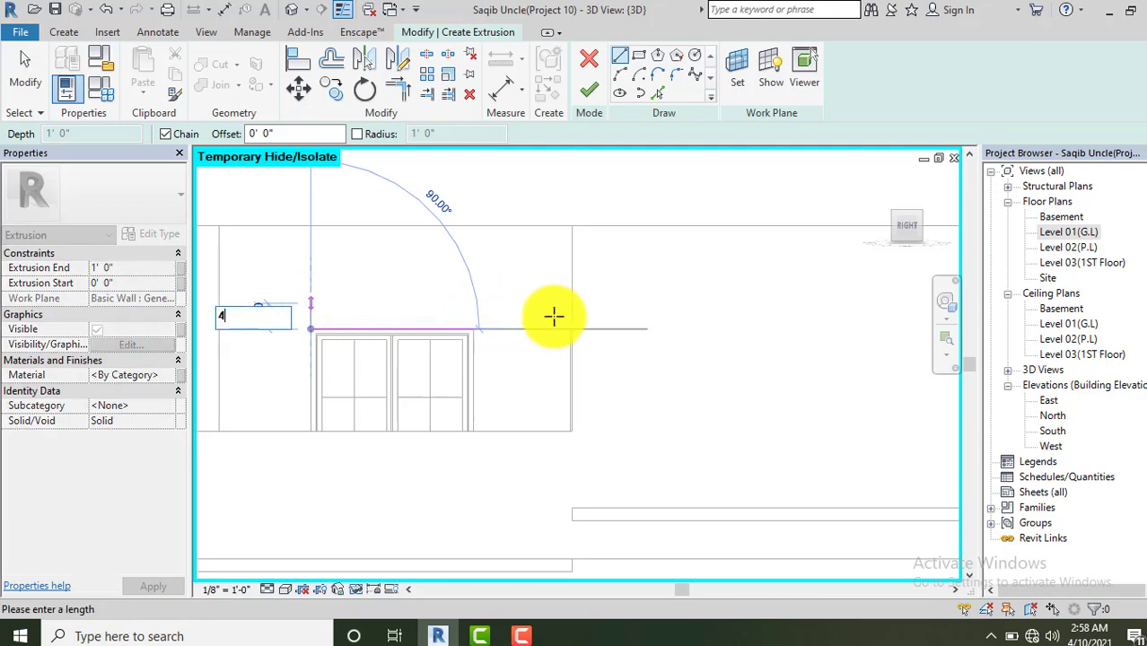
text(")
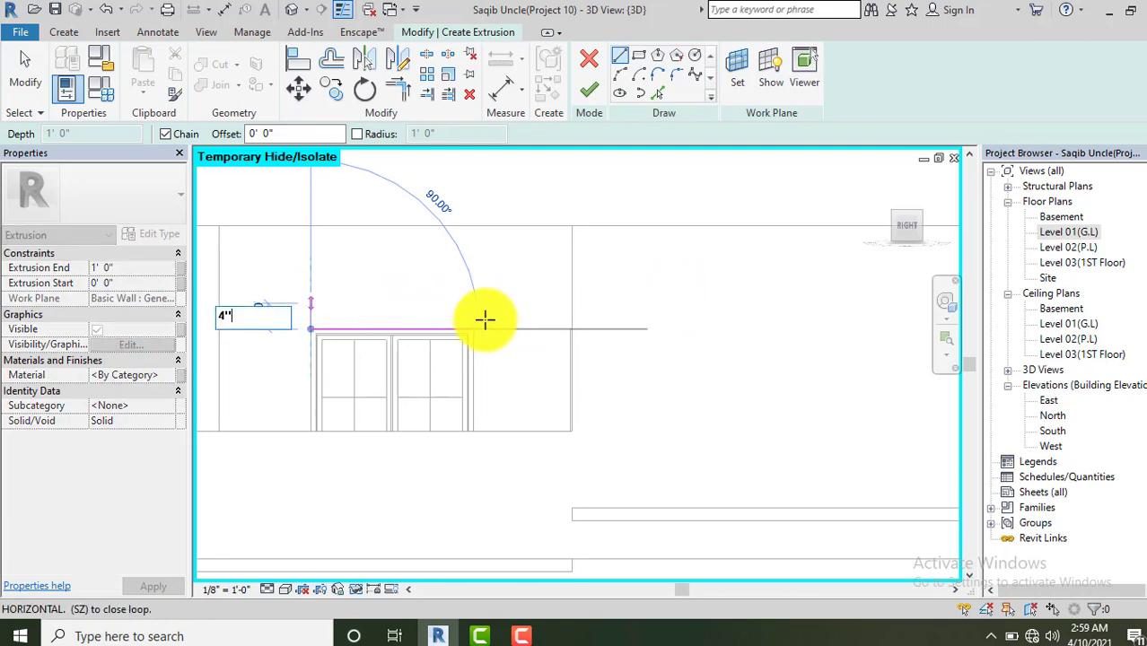
key(Return)
scroll(480, 324, up, 2)
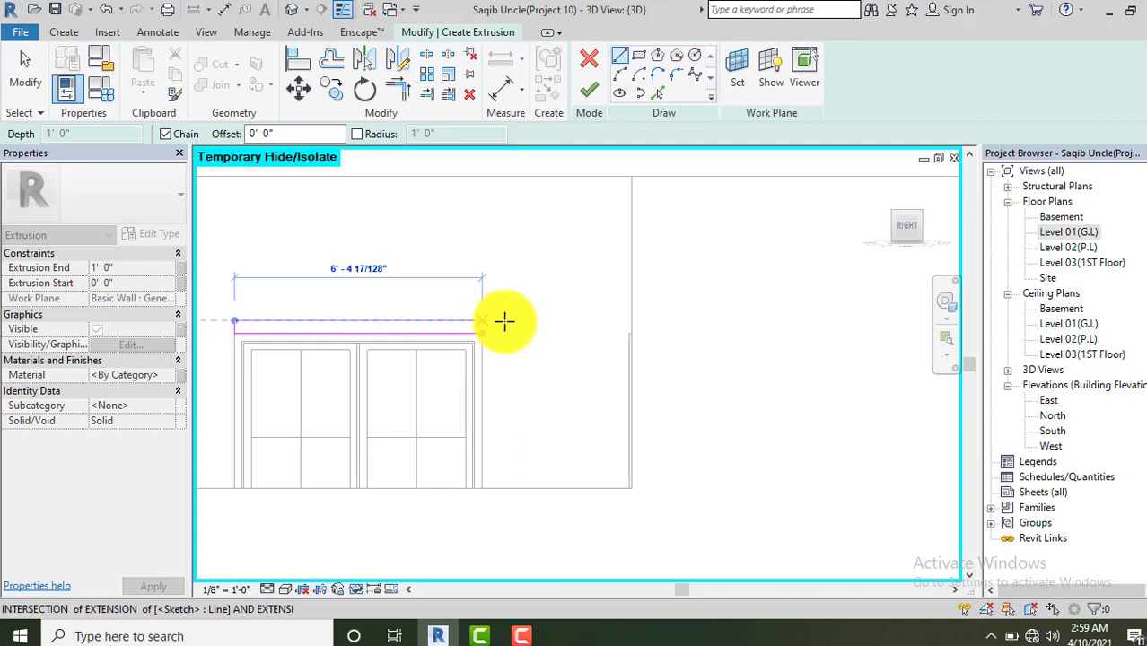
click(482, 333)
key(Escape)
key(Escape)
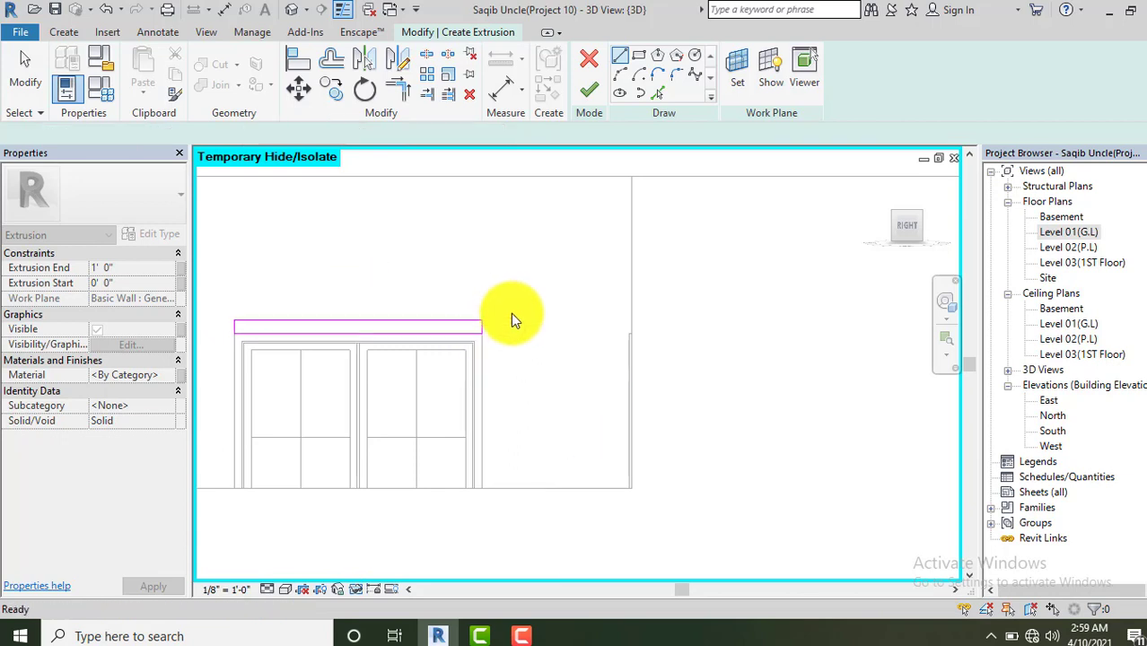
scroll(516, 305, down, 2)
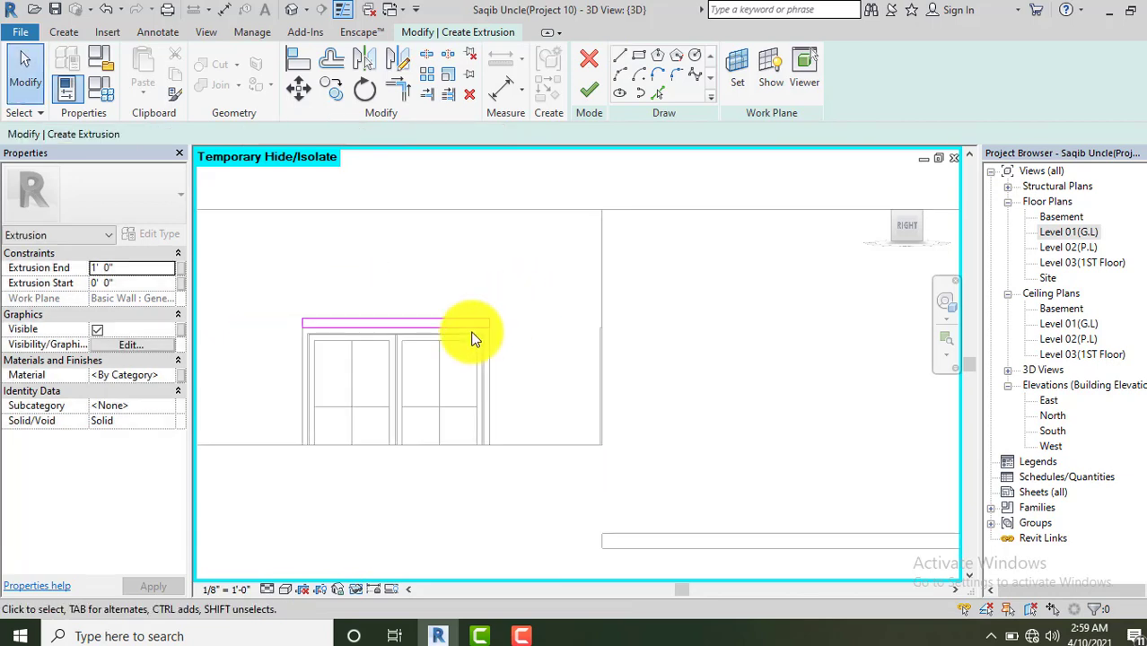
Orbit around the 1' 0" deep box shade and select it to inspect the extrusion.
scroll(475, 339, down, 1)
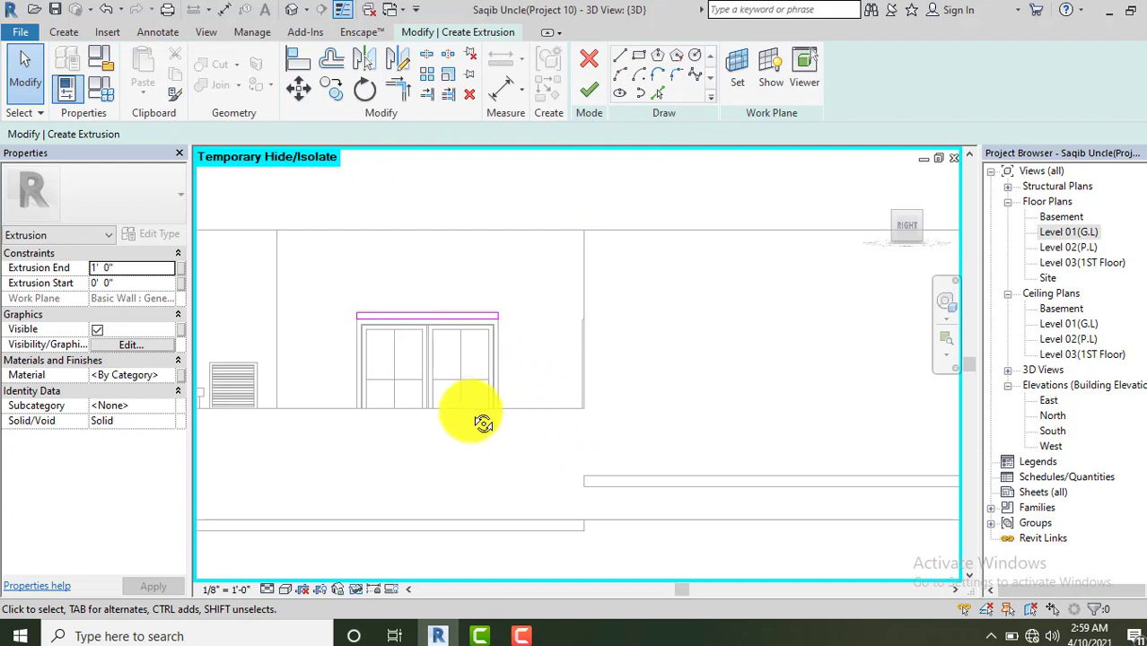
shift+middle_drag(481, 415, 947, 157)
shift+middle_drag(902, 250, 901, 231)
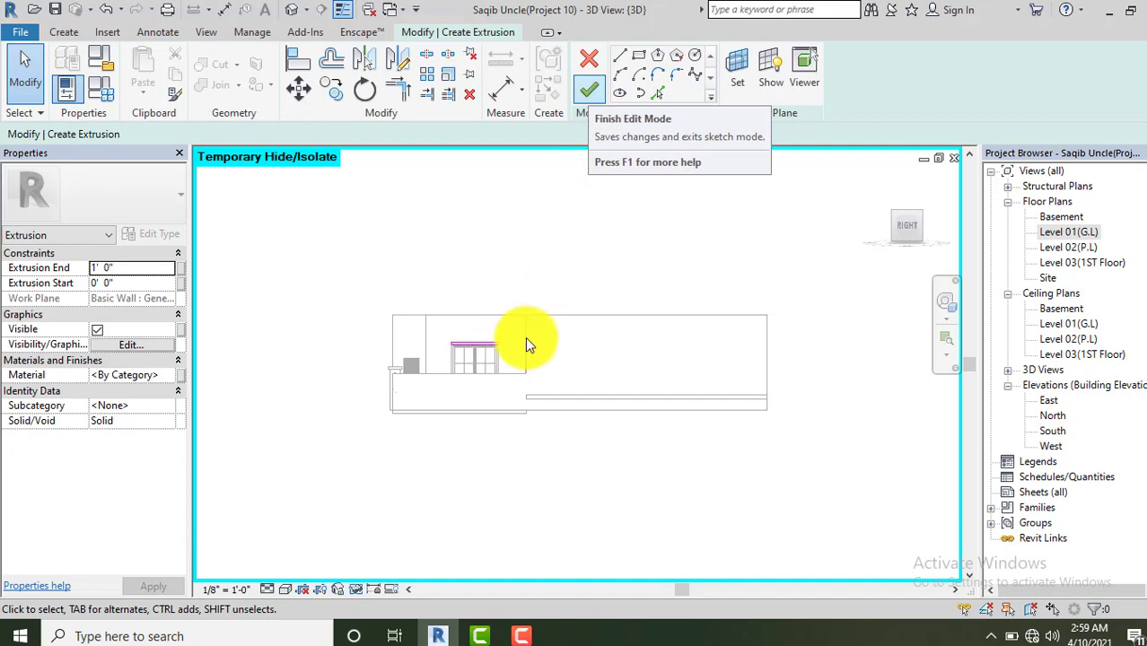
mouse_move(630, 281)
shift+middle_down()
mouse_move(755, 358)
mouse_move(481, 367)
shift+middle_up()
key(Escape)
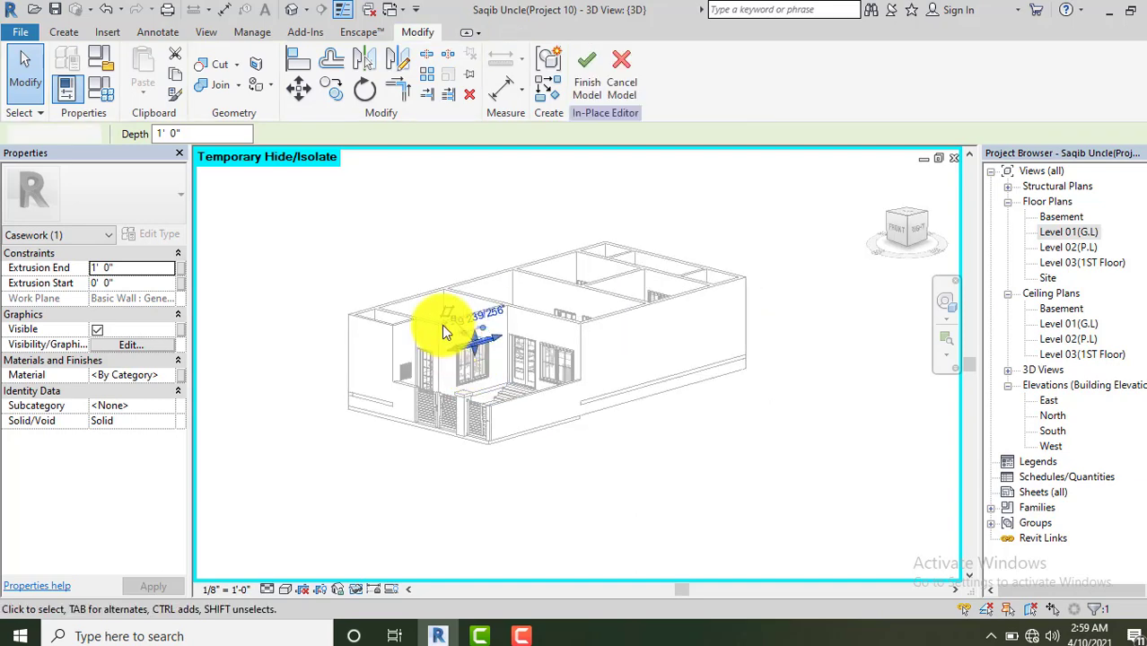
scroll(441, 324, up, 3)
scroll(485, 337, up, 4)
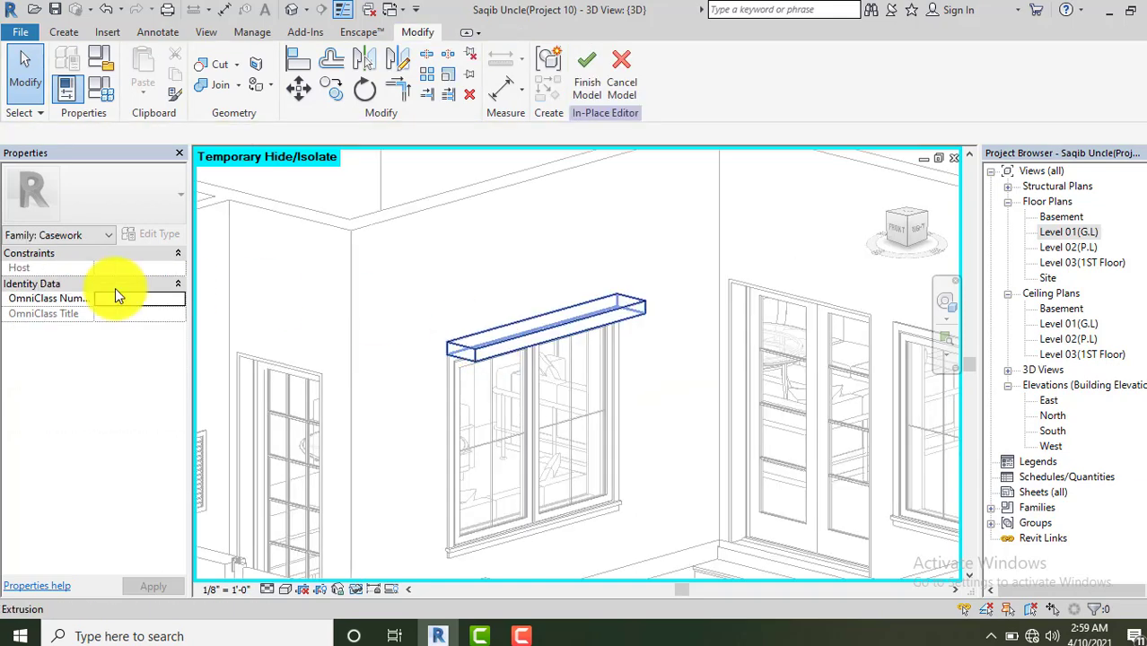
key(ctrl+Left)
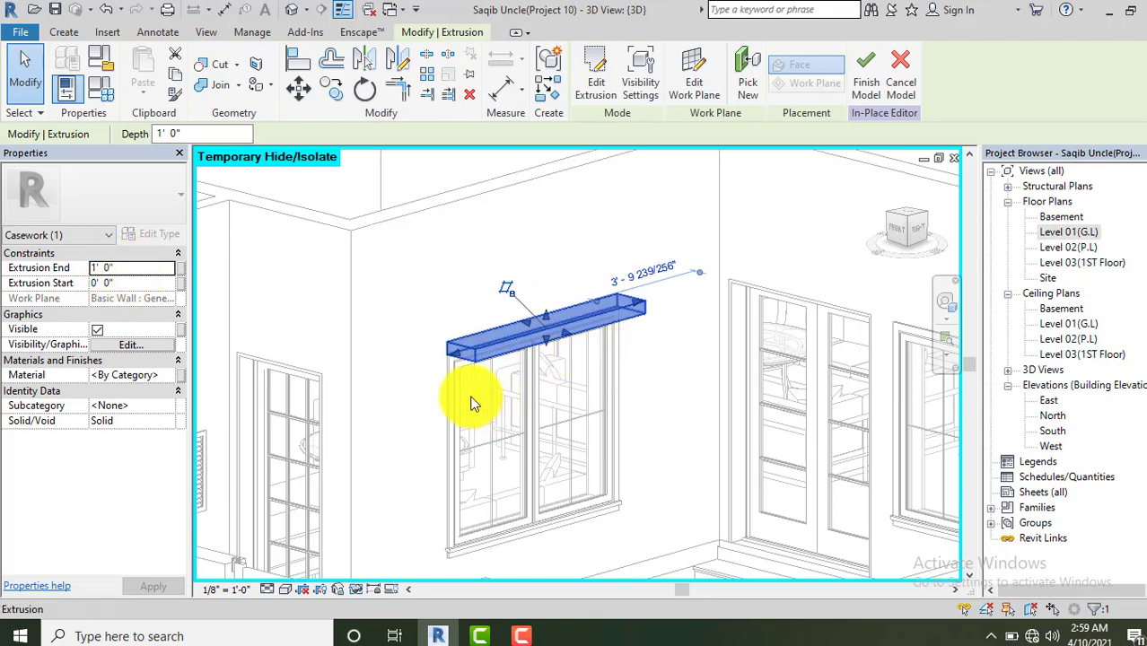
click(489, 409)
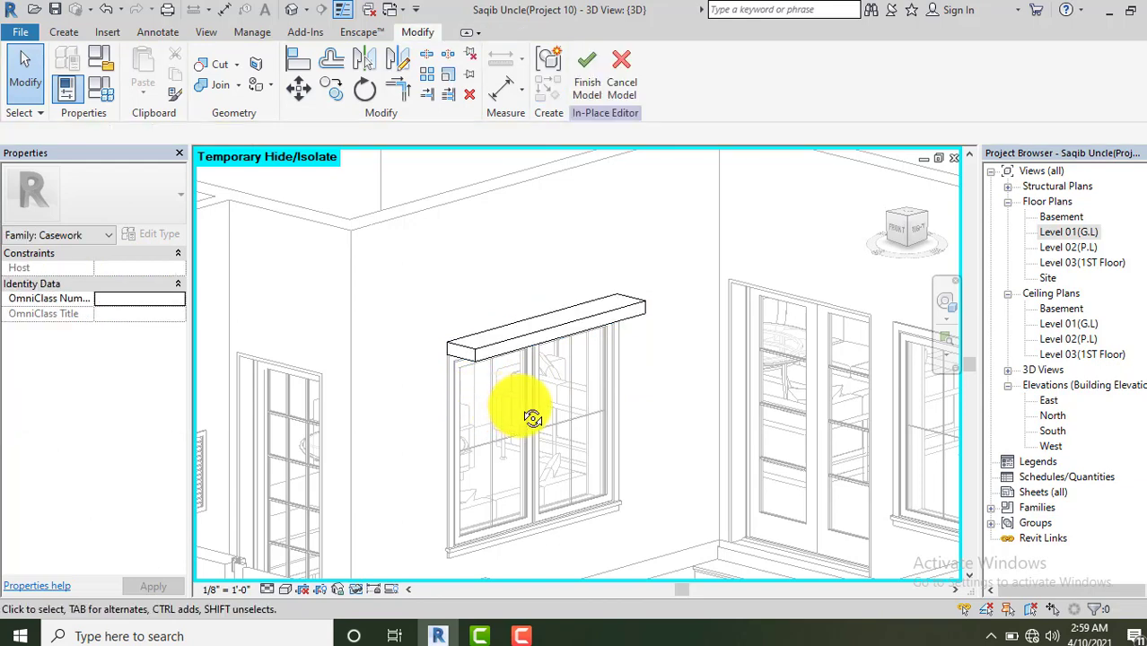
shift+middle_drag(519, 414, 524, 368)
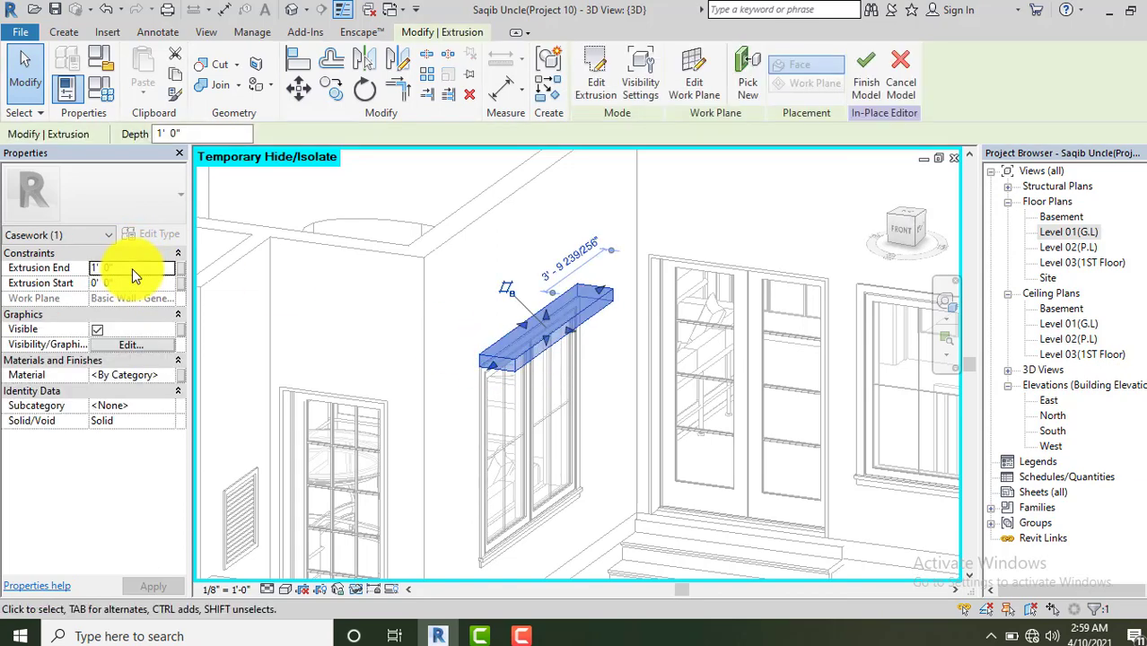
Set the shade's Extrusion End to 2' 0", after first trying 2' 6".
click(132, 269)
text(2.5)
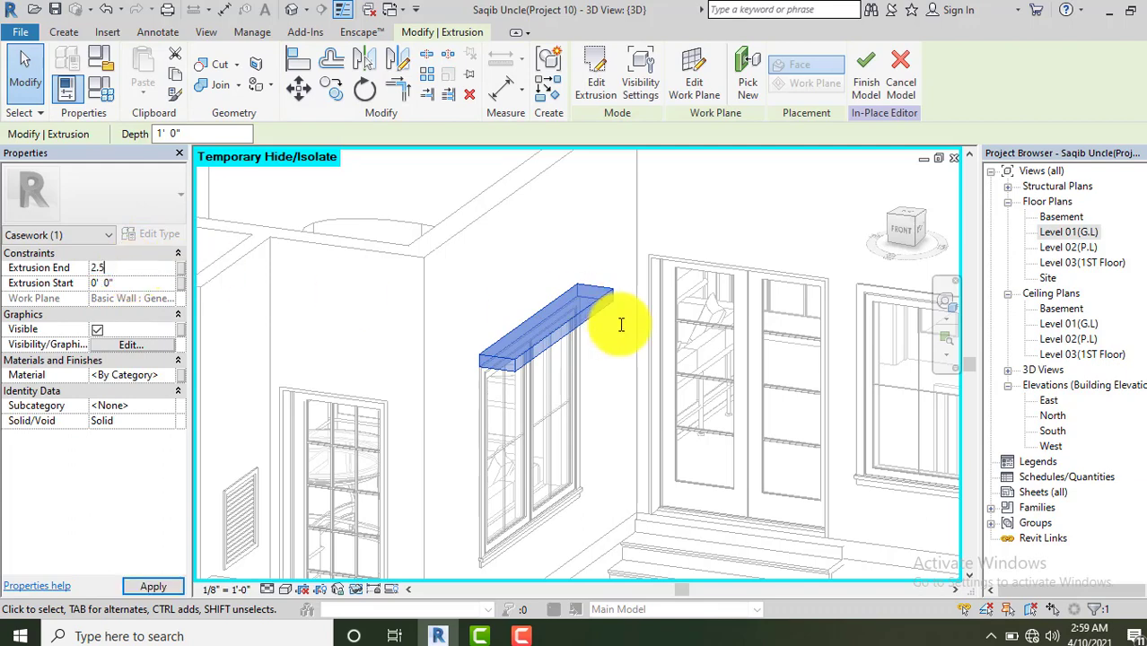
text(2' 6")
click(517, 375)
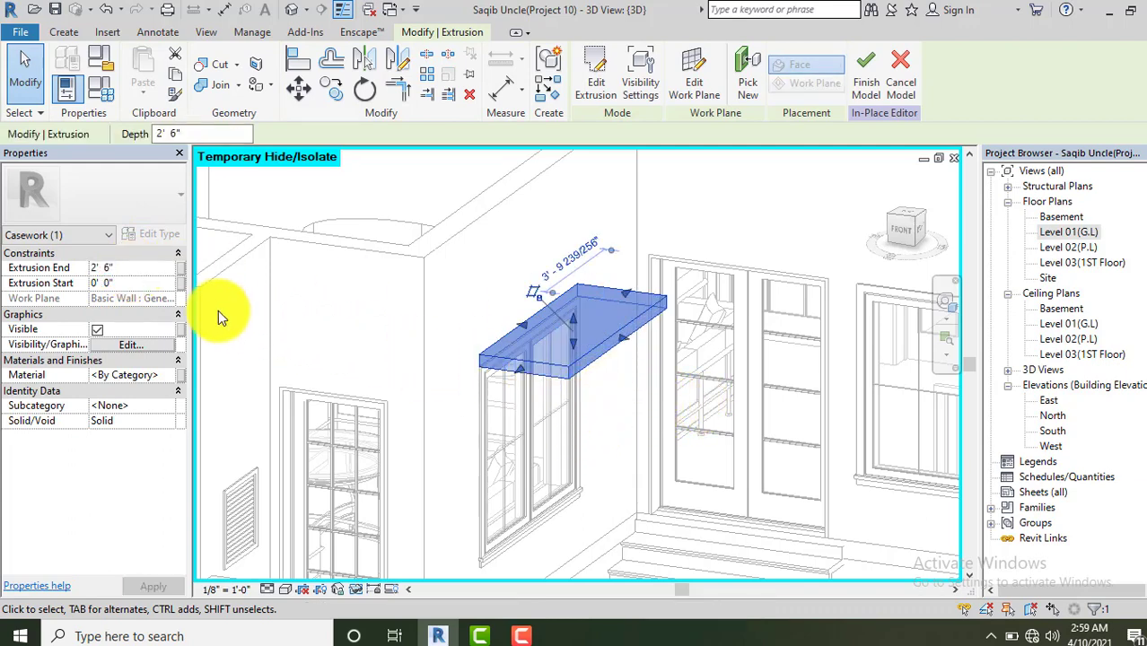
click(128, 269)
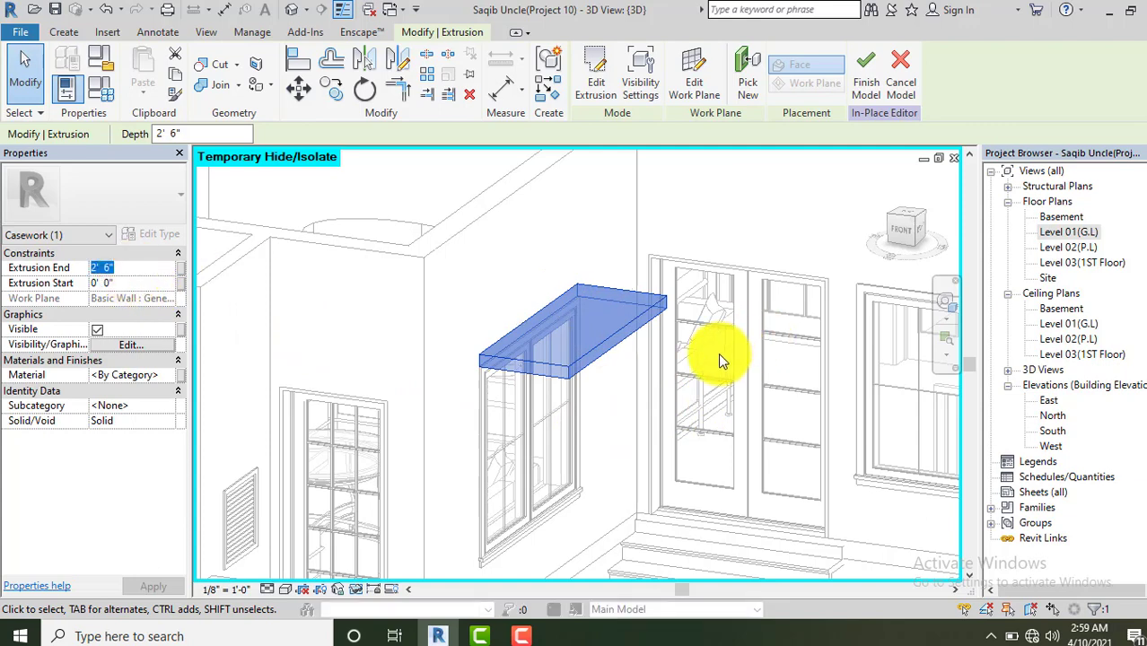
text(2)
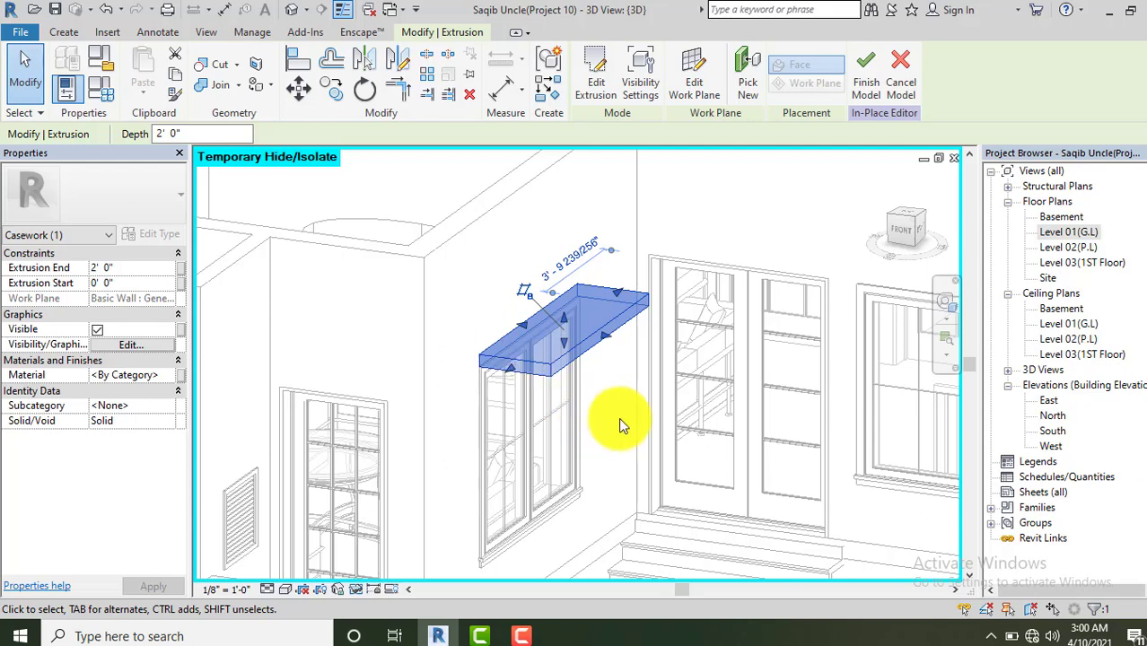
click(618, 420)
Orbit the view so the building's front faces forward.
scroll(618, 420, down, 3)
mouse_move(758, 499)
shift+middle_down()
mouse_move(588, 464)
mouse_move(734, 452)
mouse_move(772, 467)
shift+middle_up()
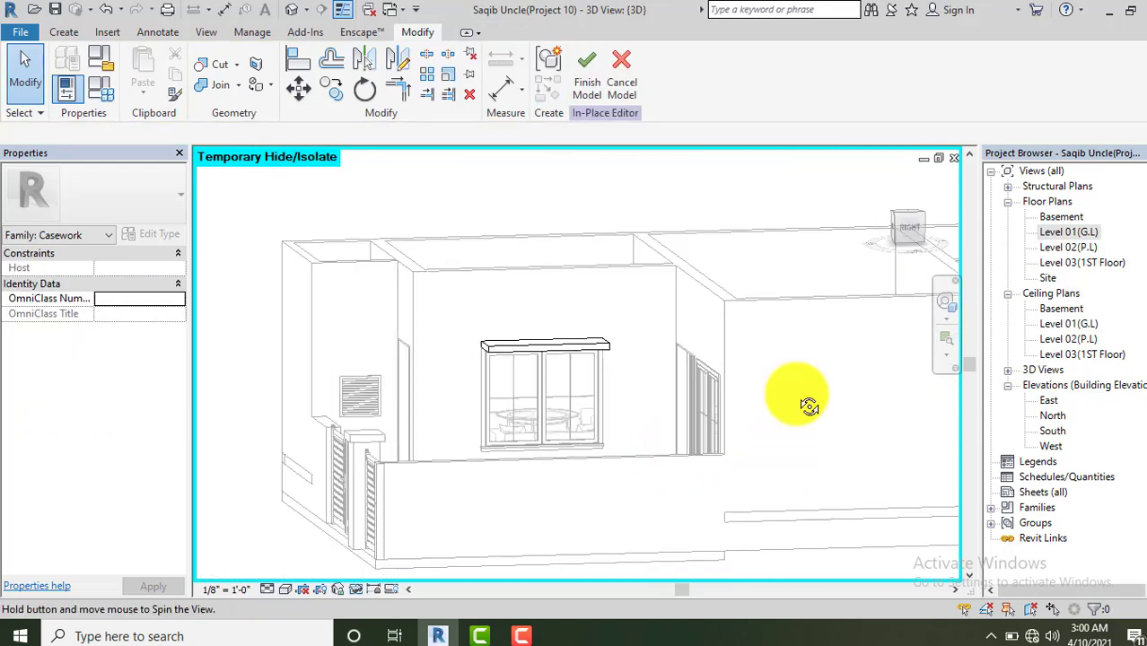
shift+middle_drag(809, 405, 905, 240)
click(901, 233)
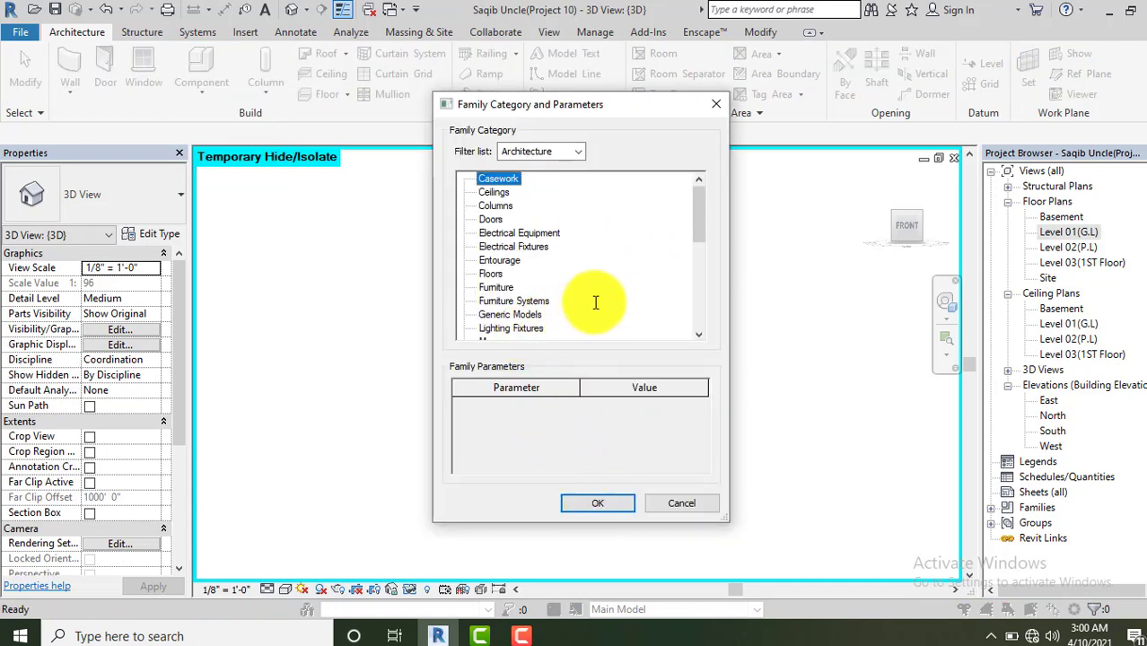
Create an in-place Casework family named 'Wade 02' and choose to pick a work plane.
key(Return)
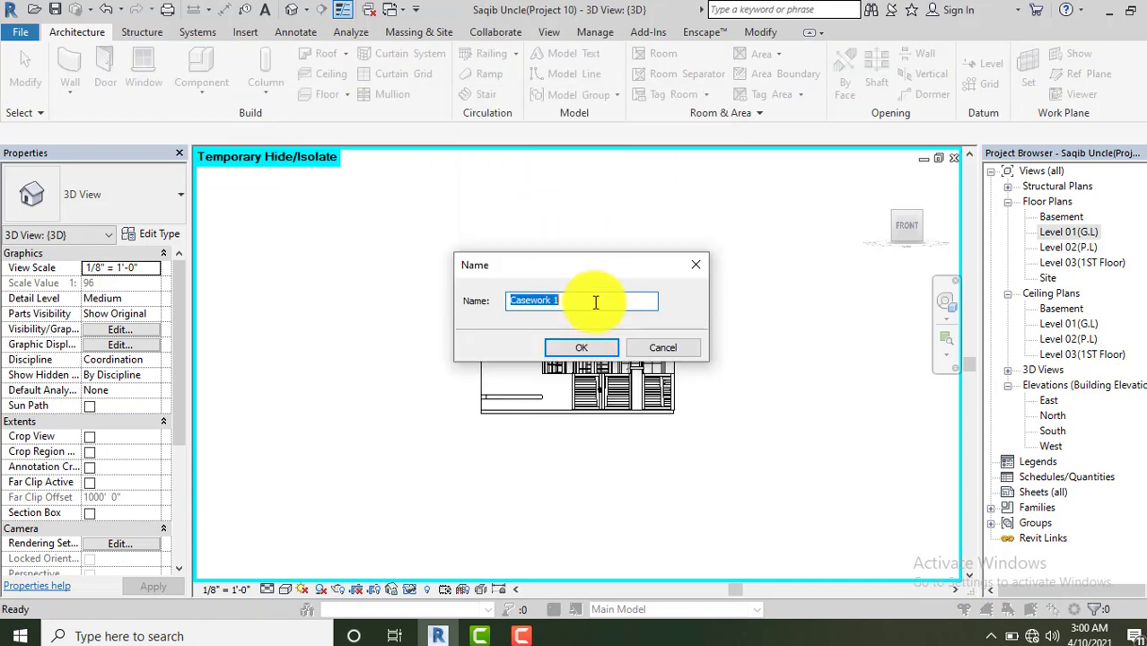
text(W)
text(ade)
text( 02)
key(Return)
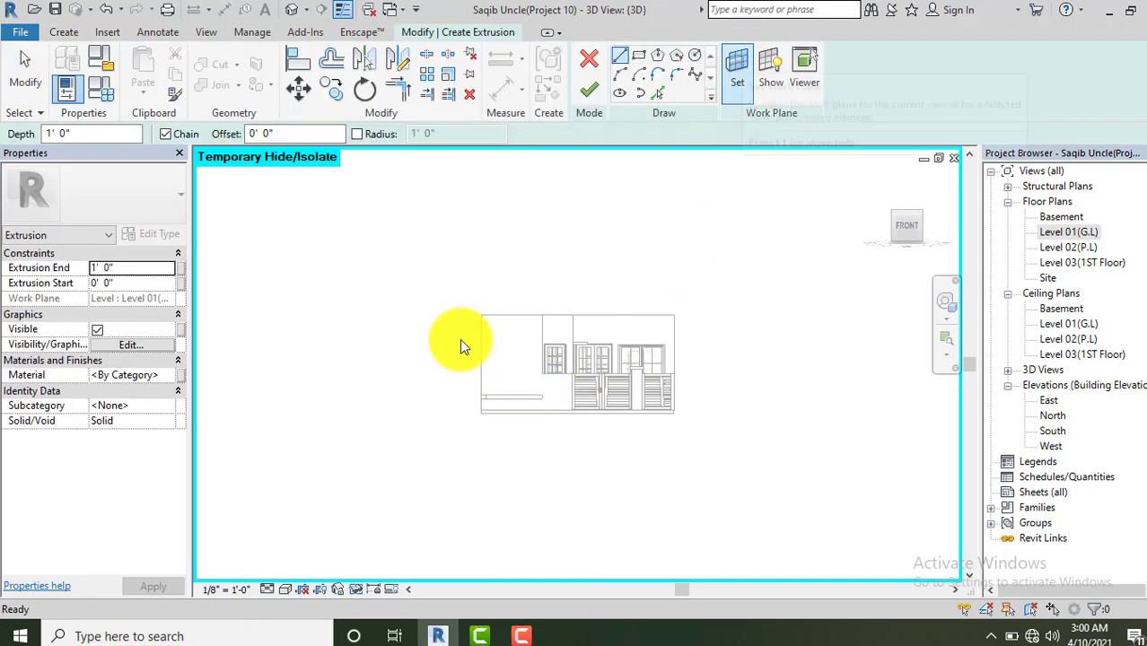
key(Down)
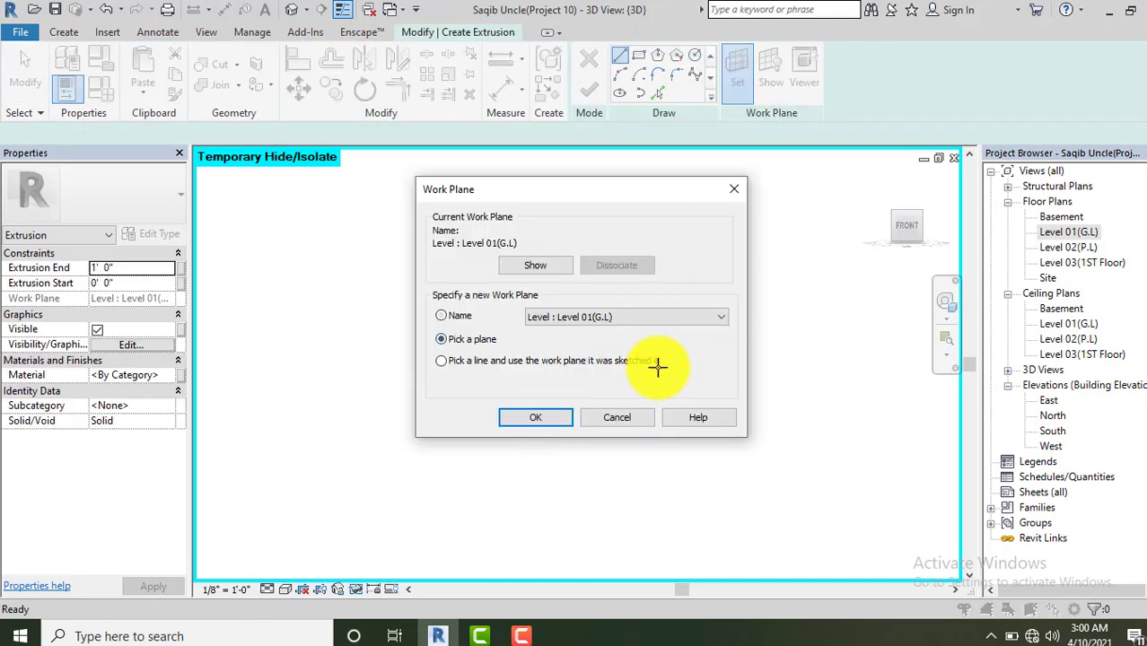
key(Return)
Toggle the work plane display and switch to the Line sketch tool.
scroll(643, 304, up, 3)
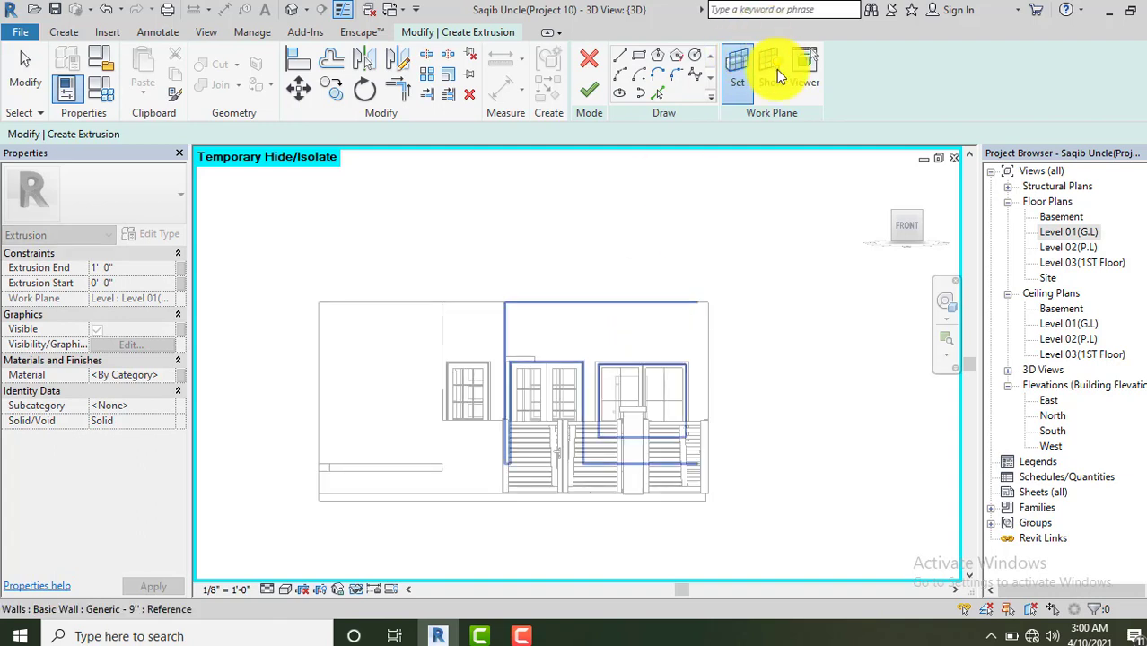
click(773, 69)
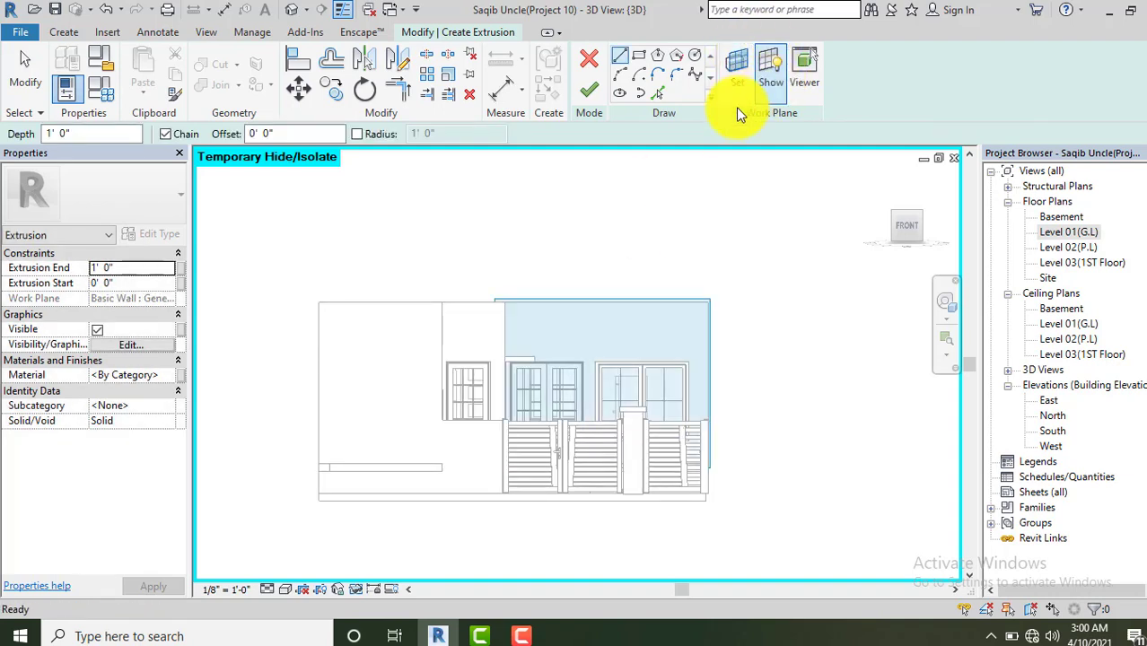
click(627, 57)
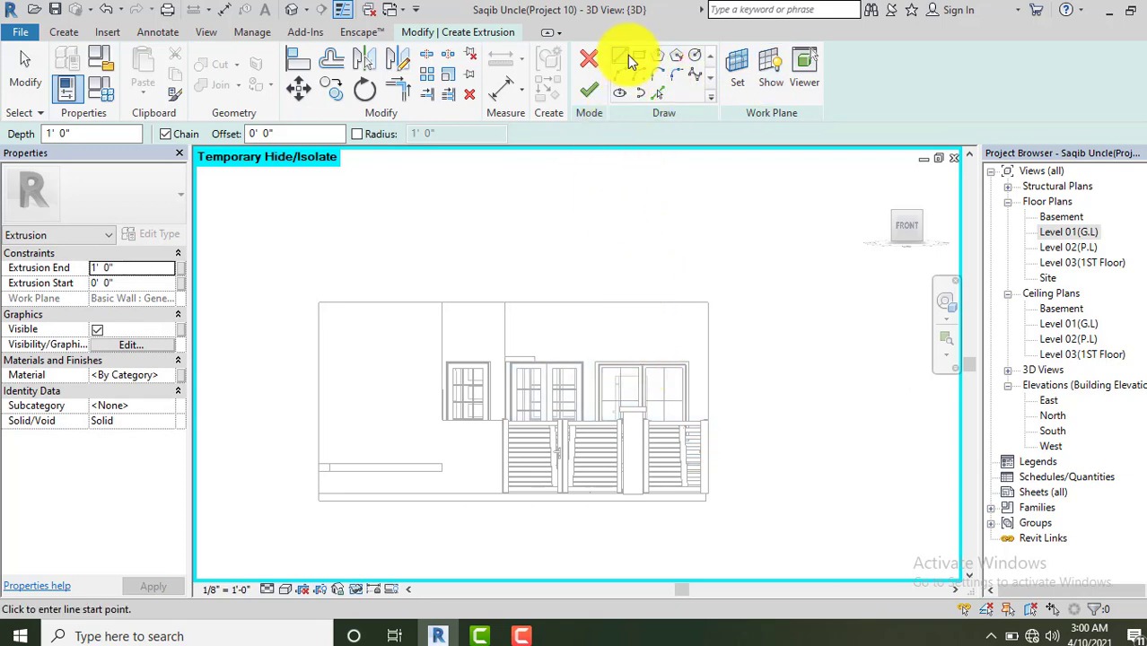
click(639, 303)
click(620, 57)
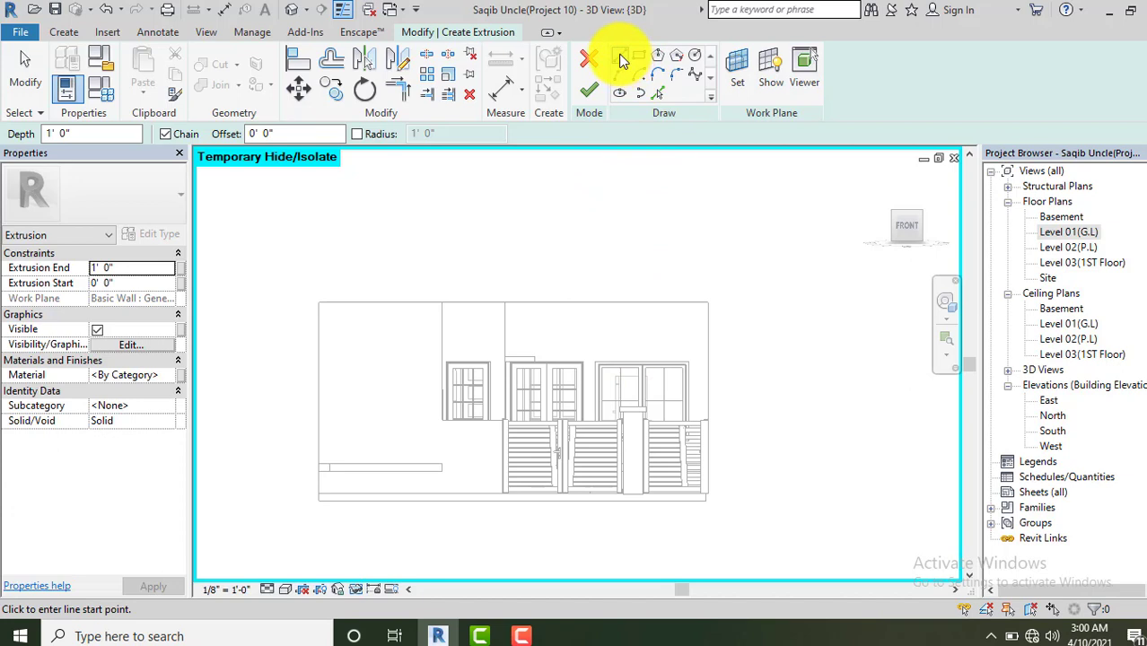
click(621, 59)
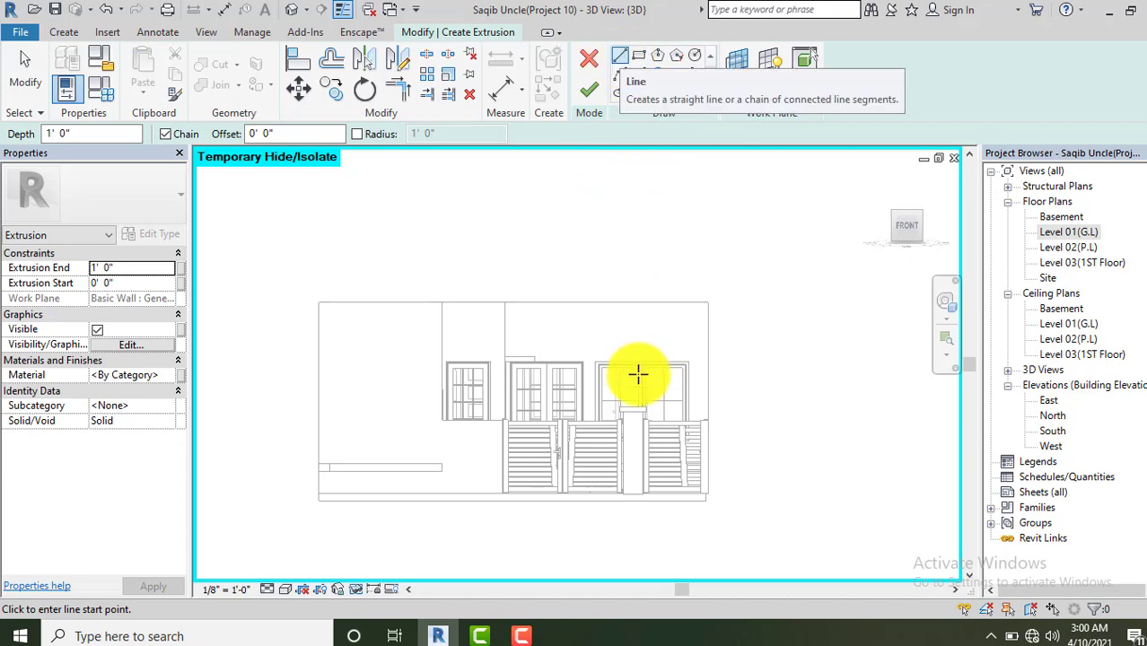
Draw a vertical guide line at the window's midpoint and the left roof slope.
scroll(659, 345, up, 2)
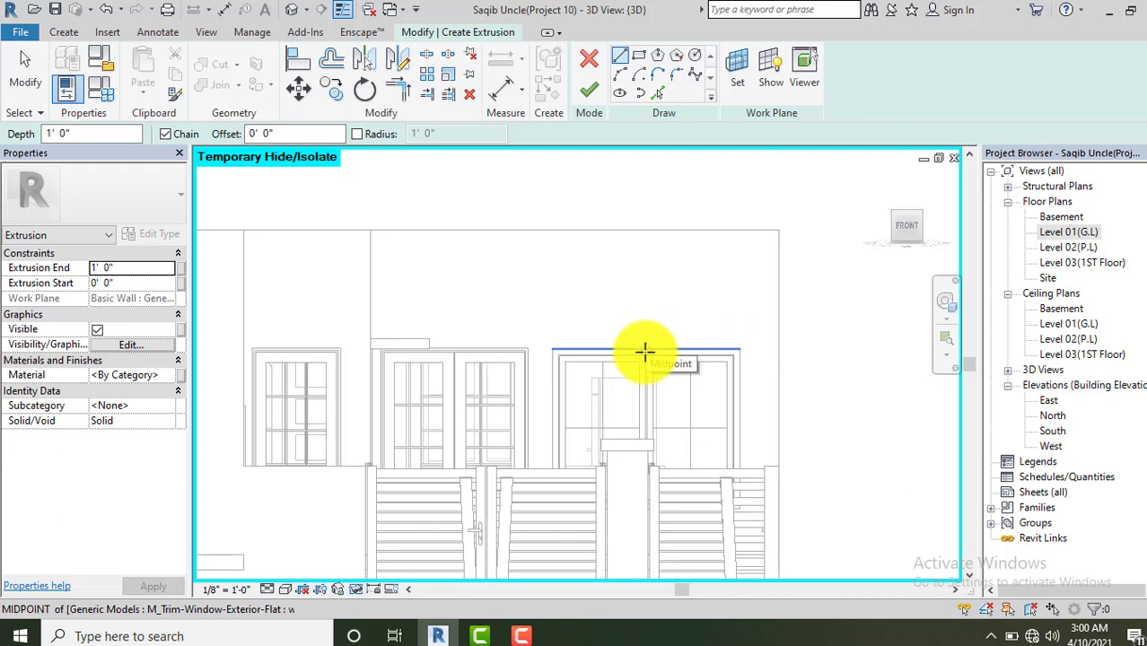
scroll(645, 345, up, 1)
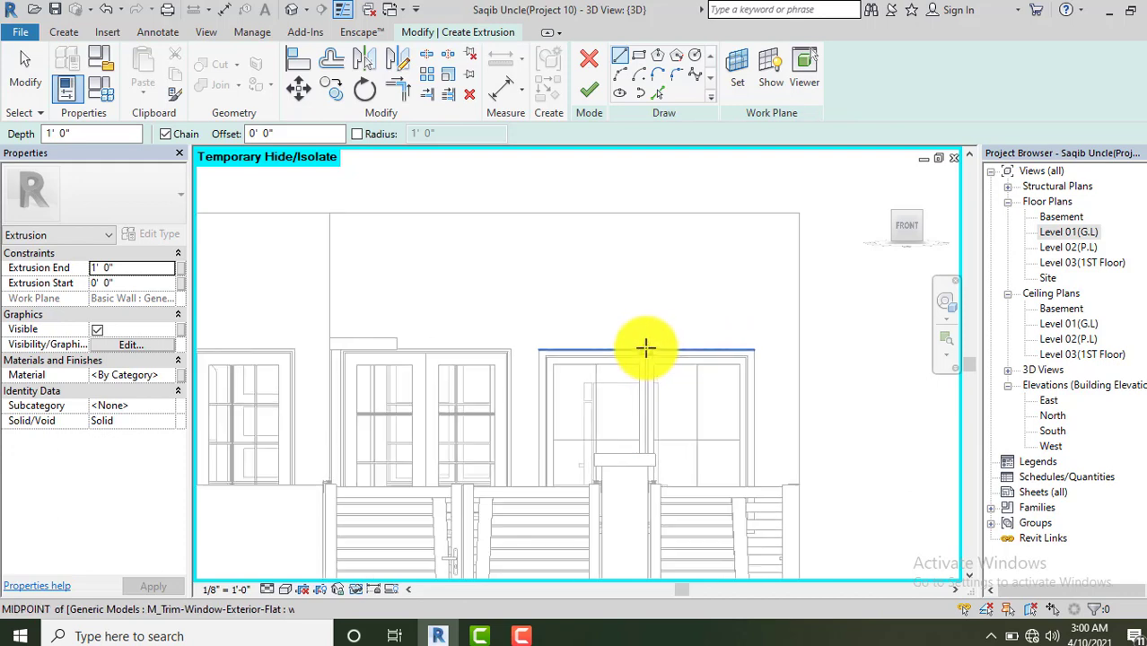
click(646, 288)
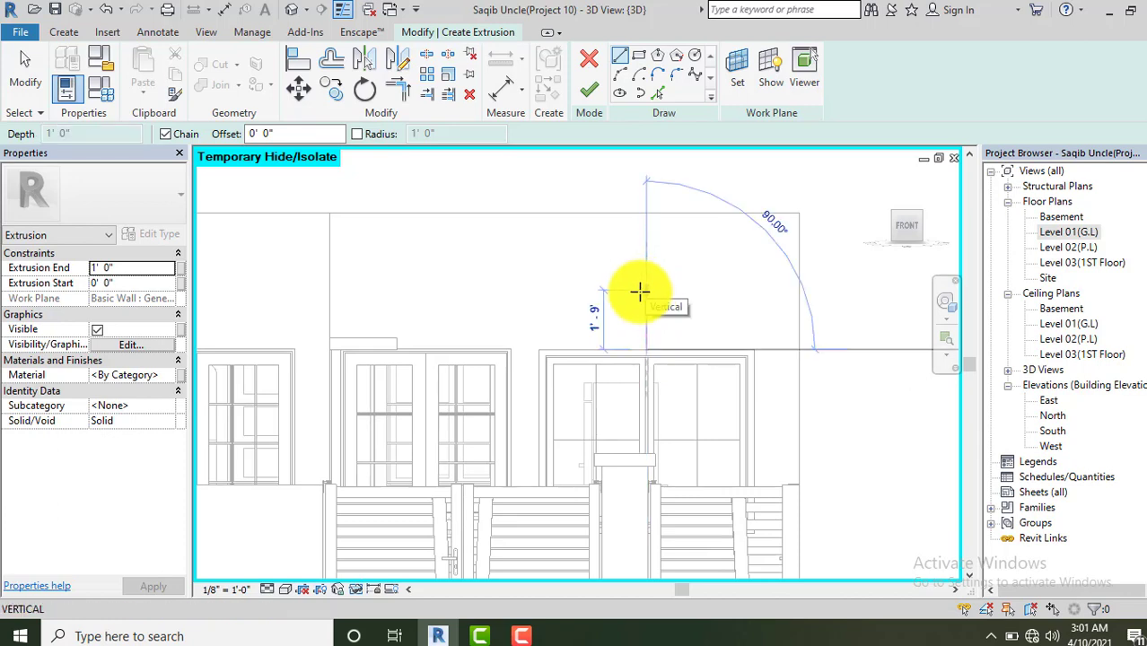
click(645, 288)
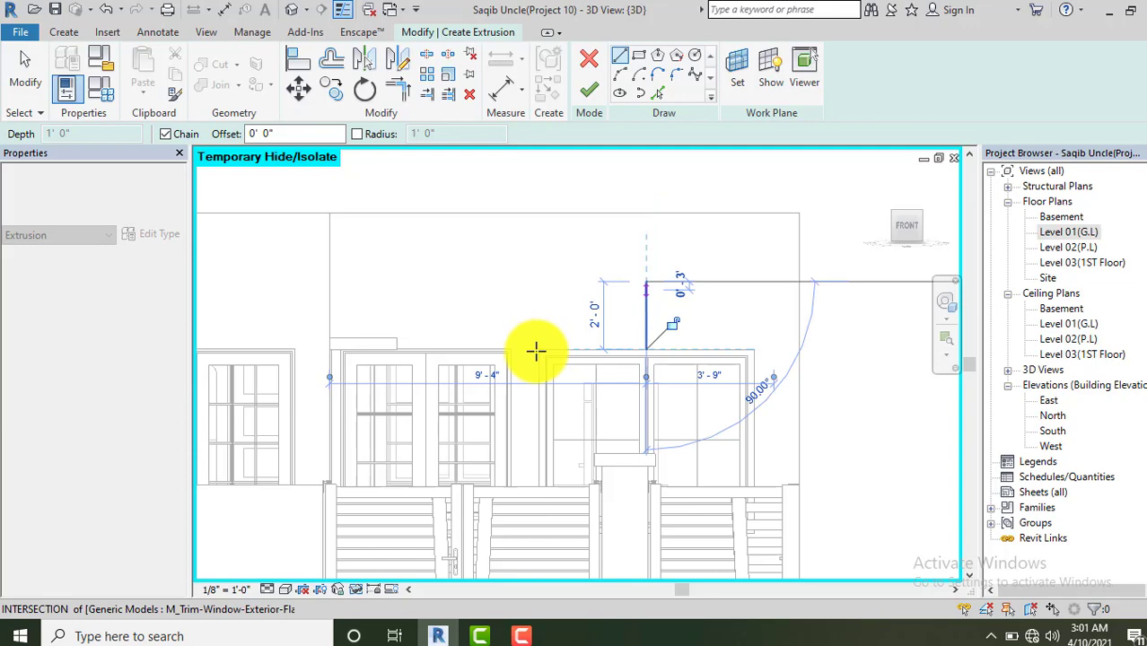
click(536, 350)
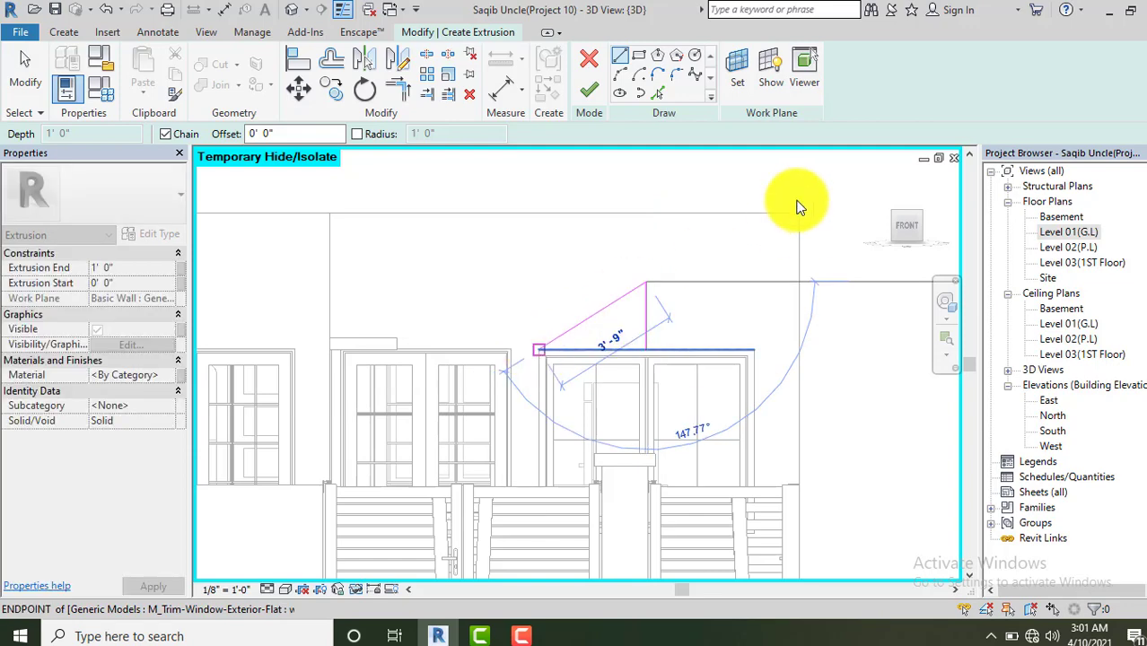
scroll(535, 350, up, 3)
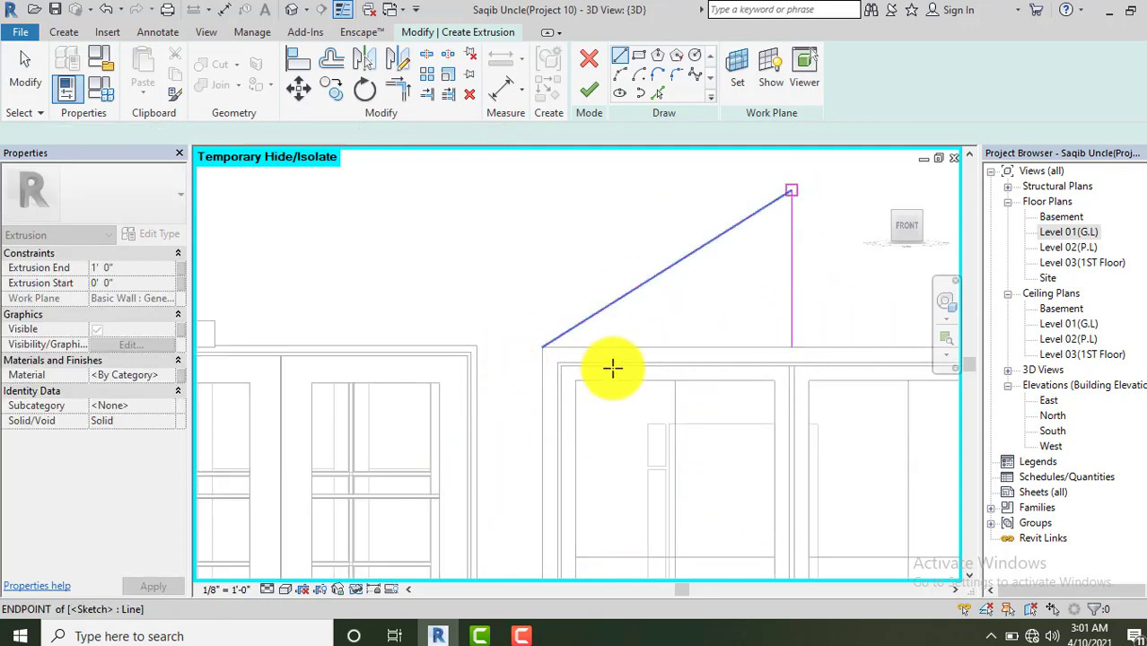
Draw the right roof slope from apex to eave and delete the vertical guide line.
mouse_move(718, 380)
middle_down()
mouse_move(745, 399)
mouse_move(700, 395)
middle_up()
click(737, 398)
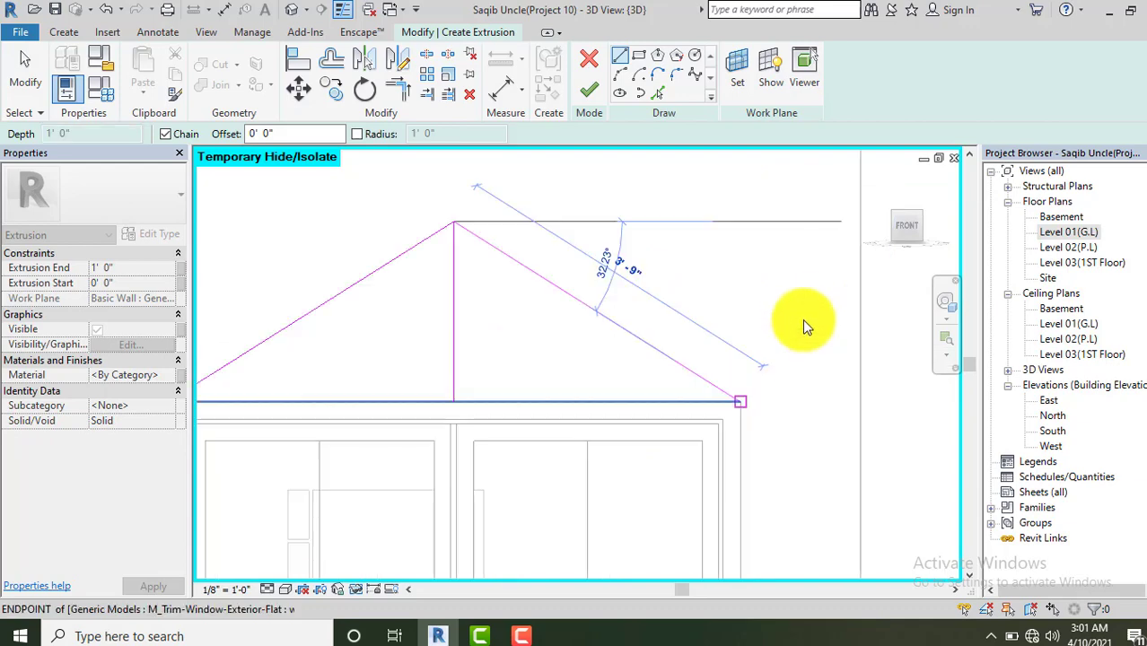
key(Escape)
scroll(502, 356, down, 1)
click(500, 356)
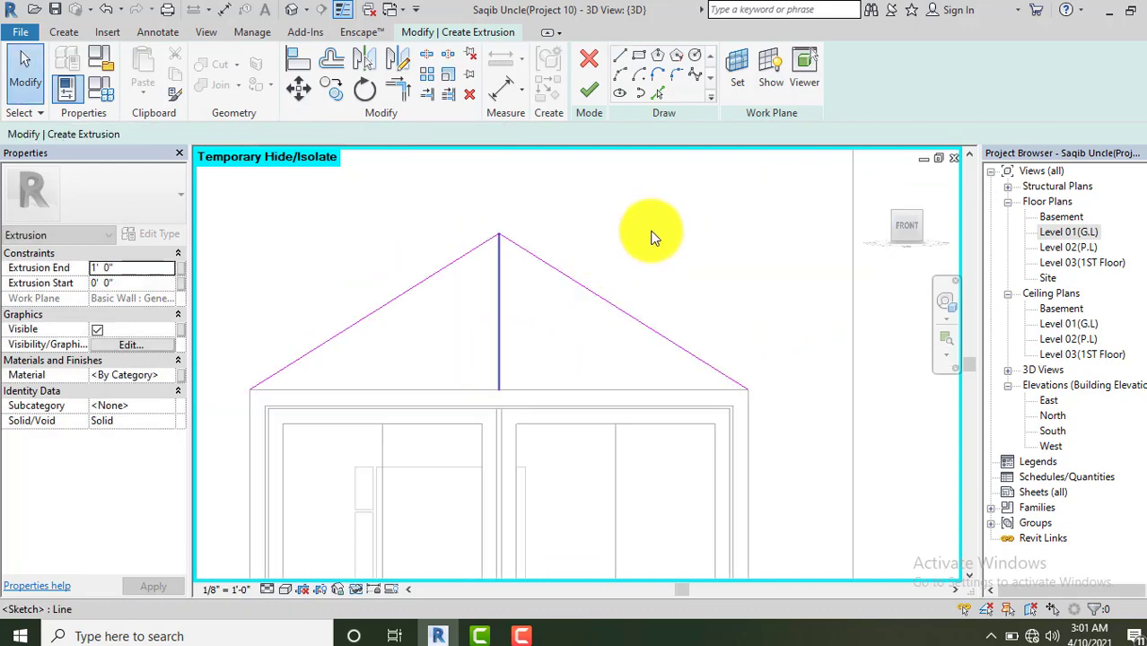
key(Delete)
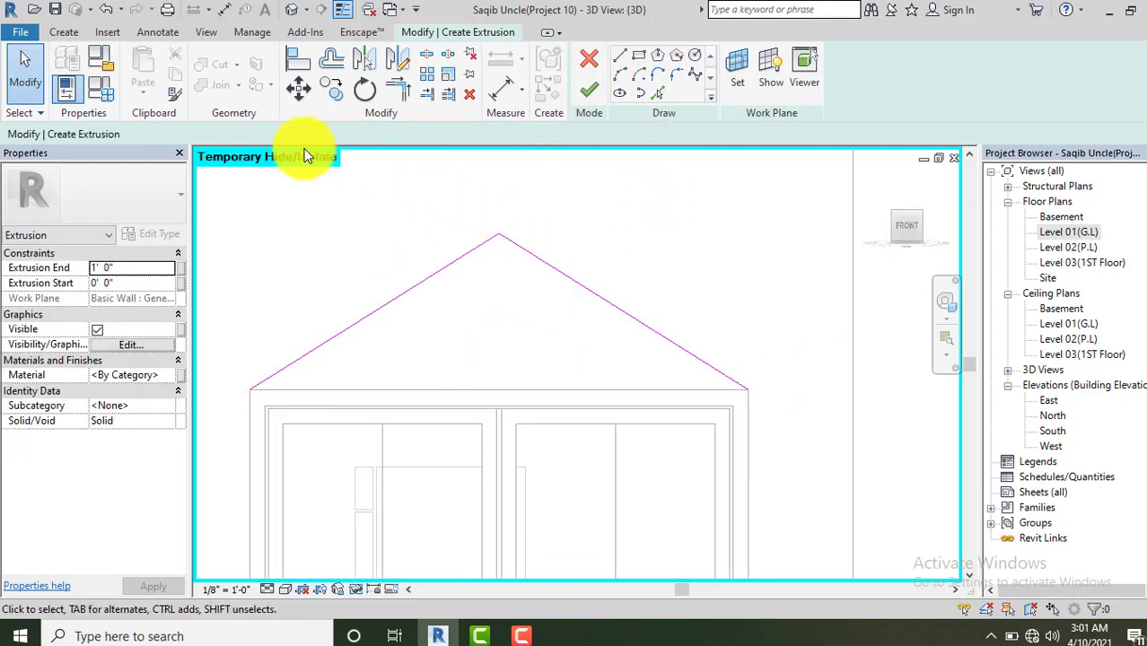
click(589, 90)
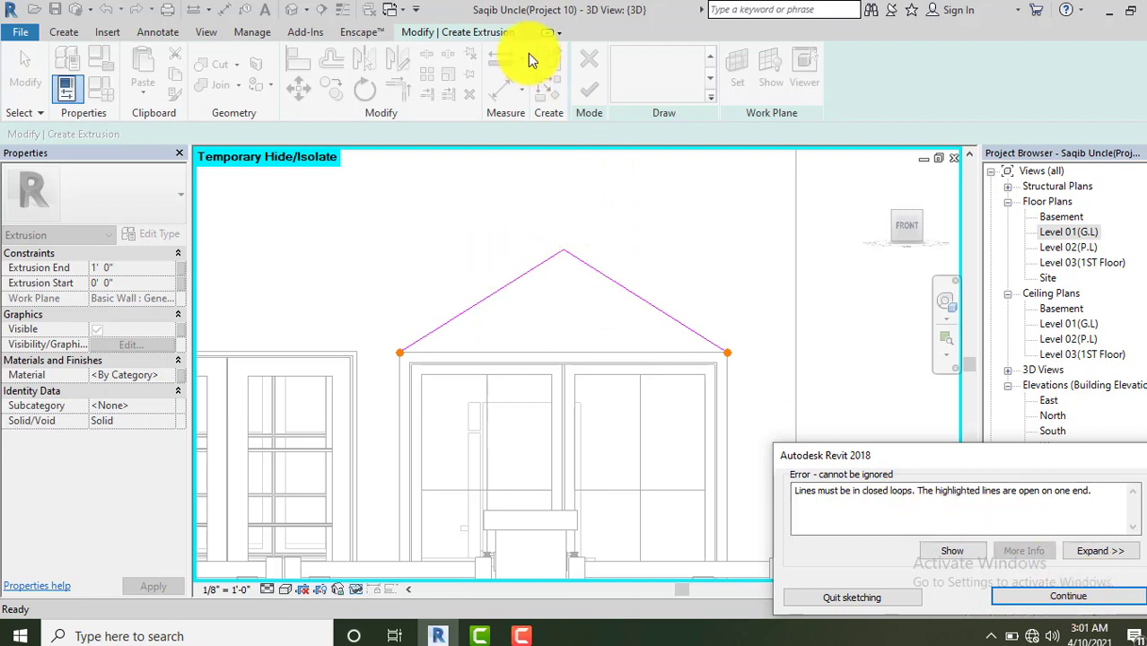
key(Return)
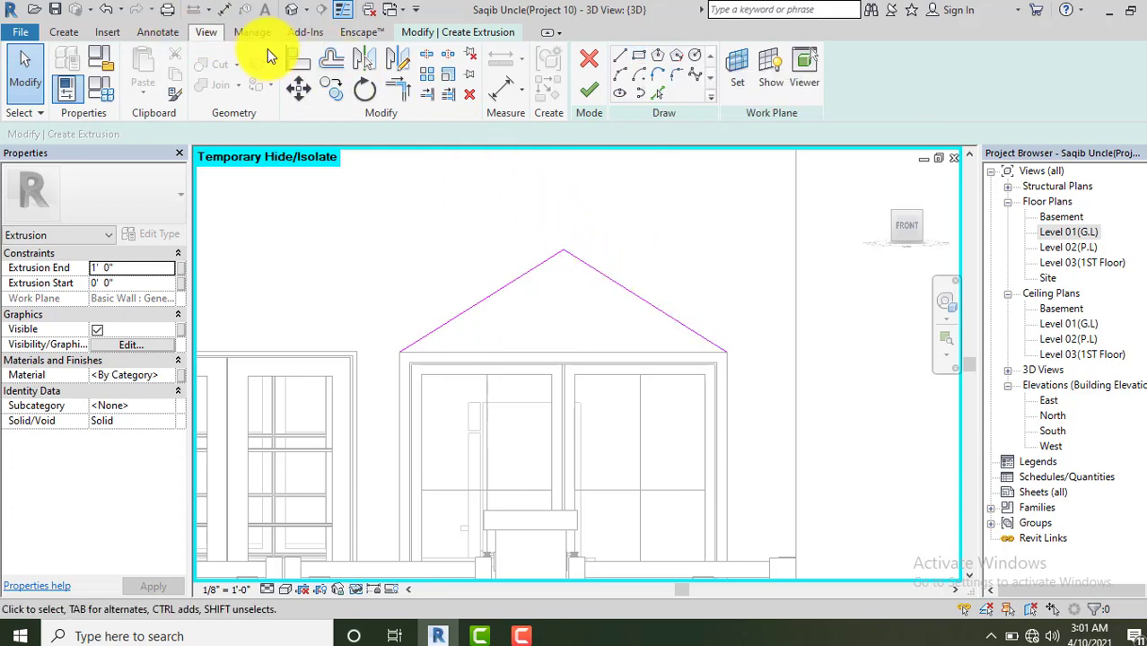
Offset both roof slopes by 4 inches to give the strips their thickness.
click(331, 59)
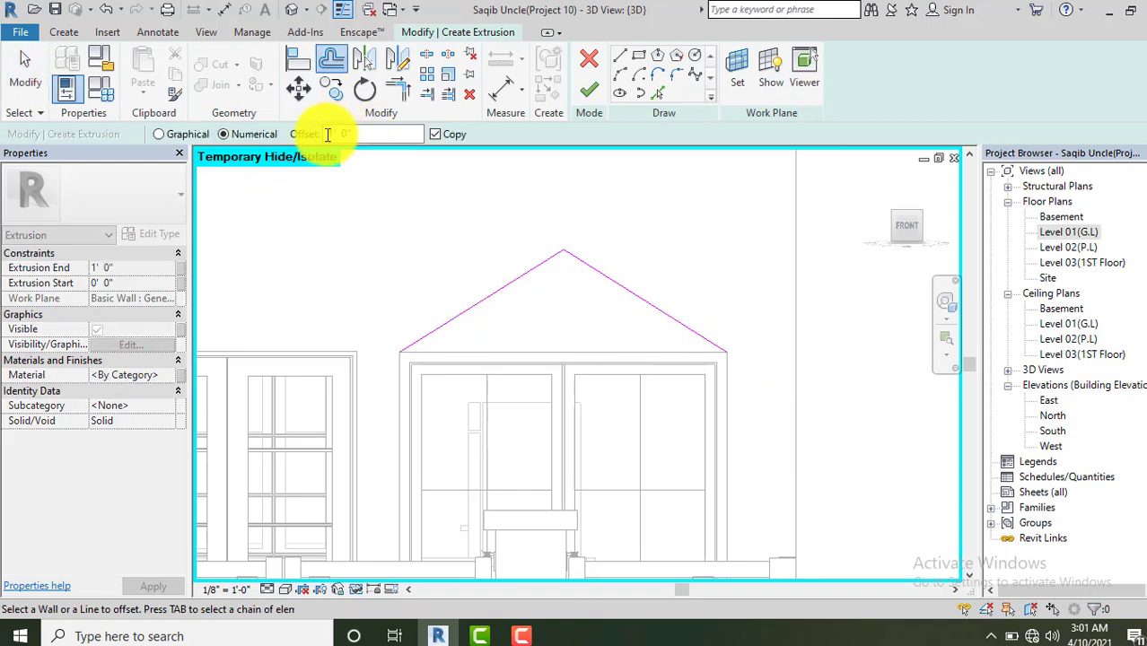
click(328, 135)
text(4')
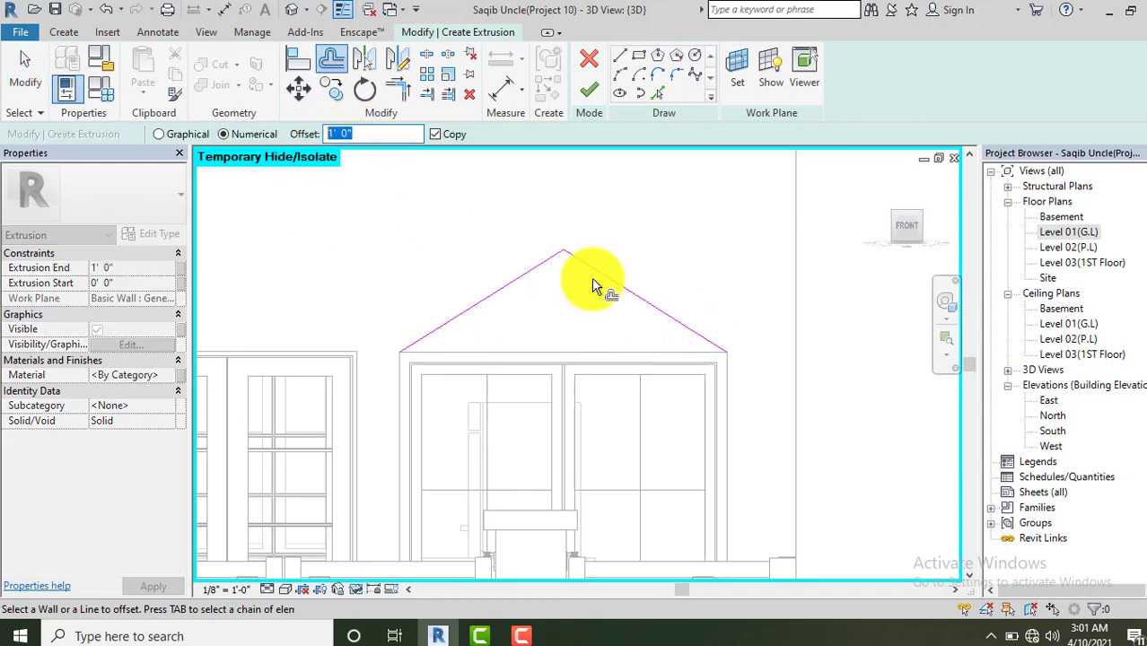
click(653, 306)
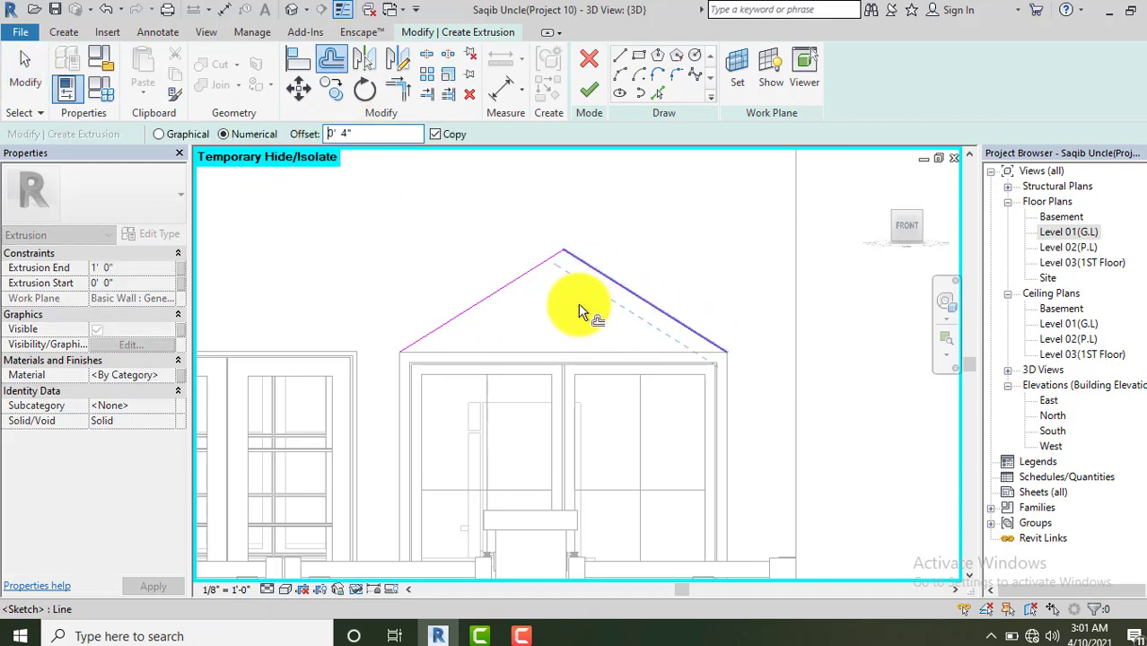
click(505, 282)
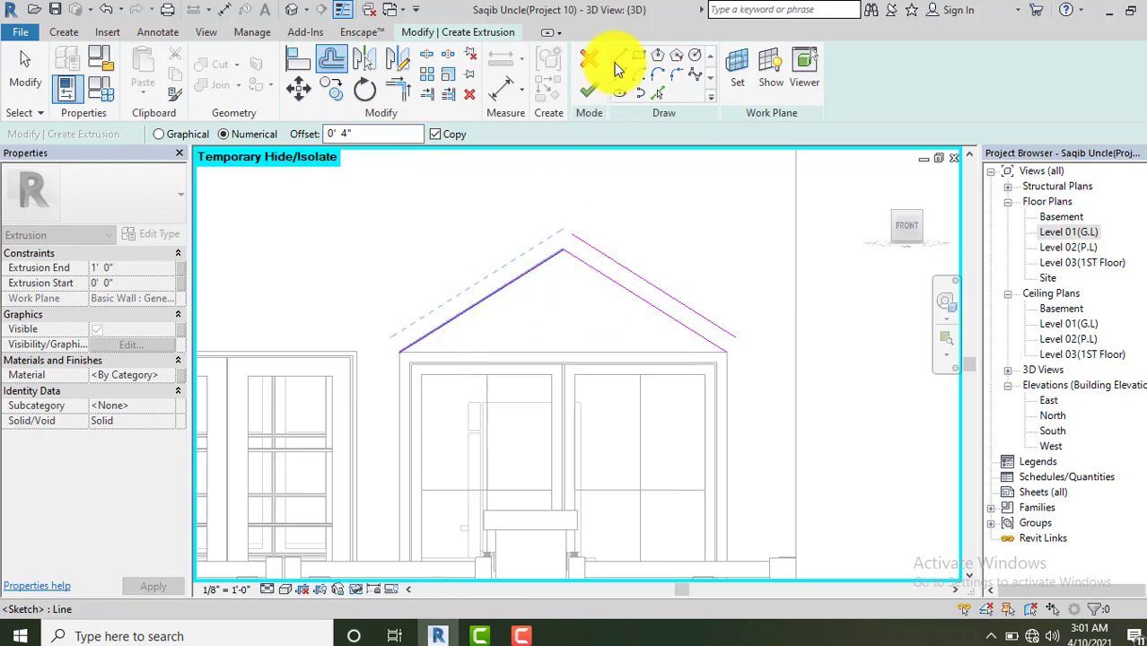
key(Escape)
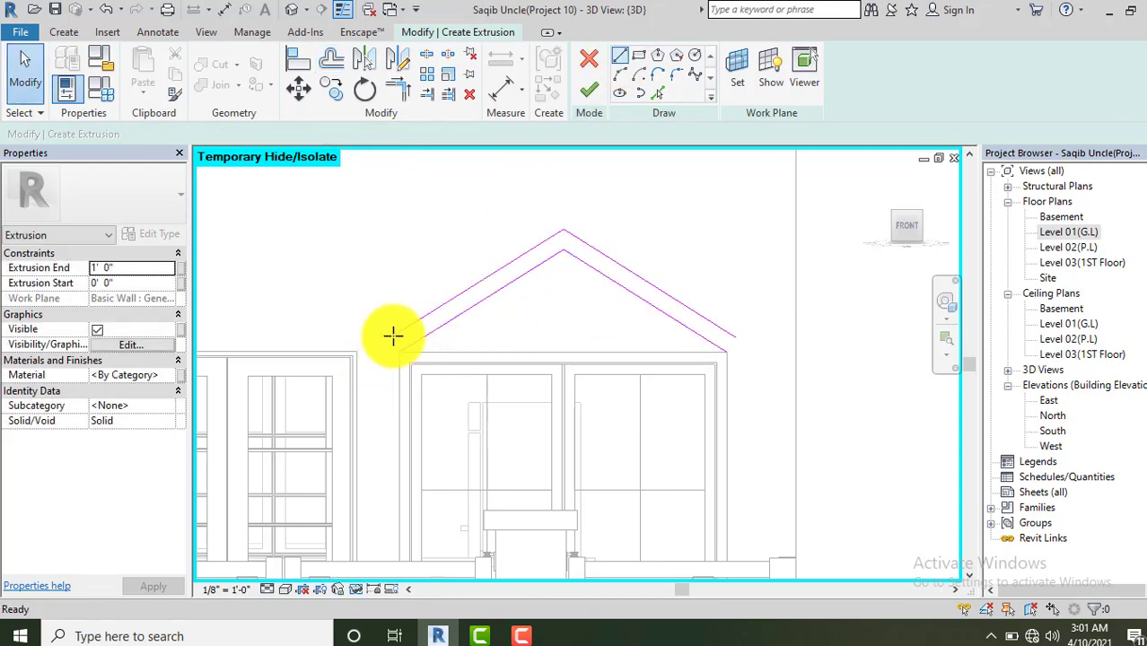
Close both eaves with lines and finish the gable shade sketch.
scroll(363, 386, up, 2)
key(l)
key(i)
click(403, 355)
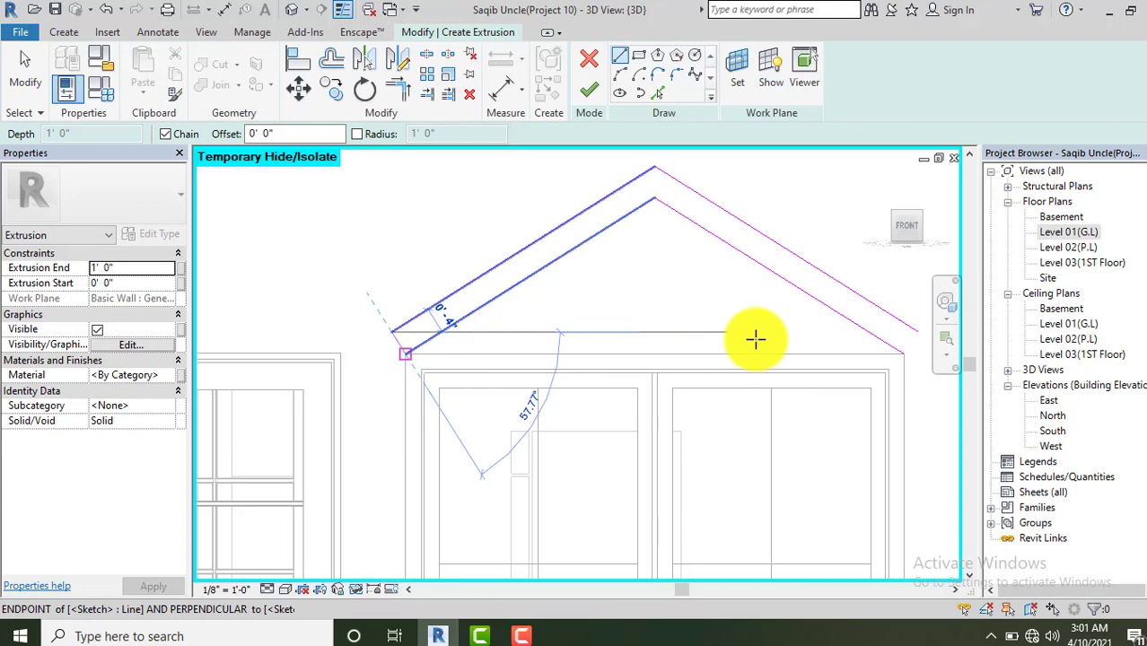
scroll(754, 343, down, 2)
scroll(715, 359, up, 2)
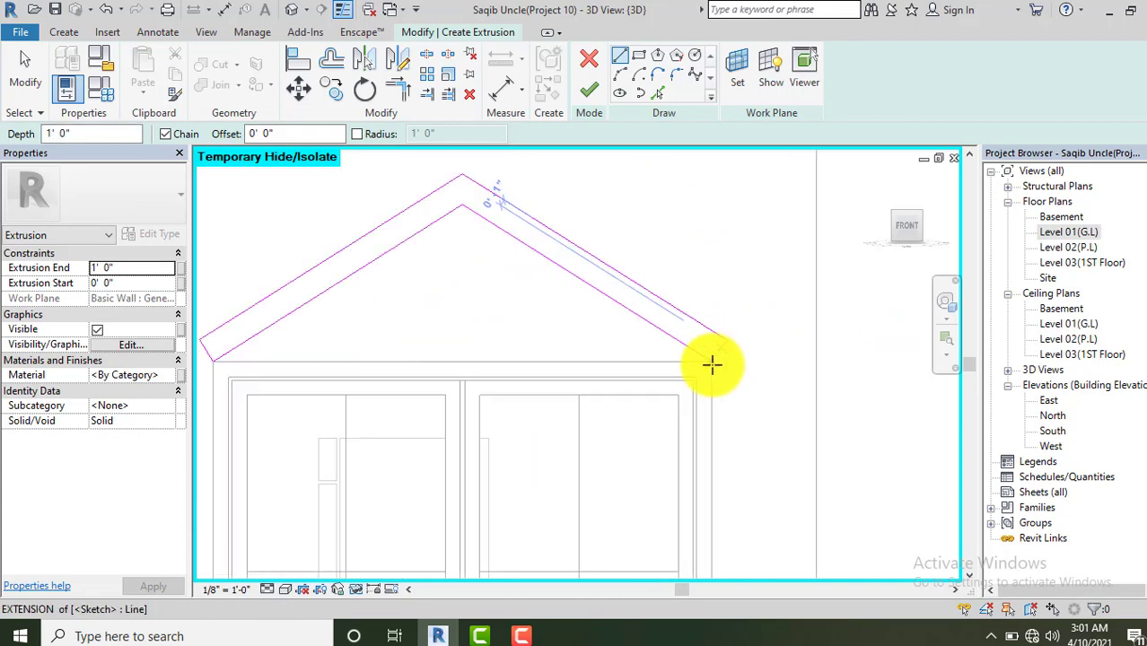
click(711, 362)
click(591, 95)
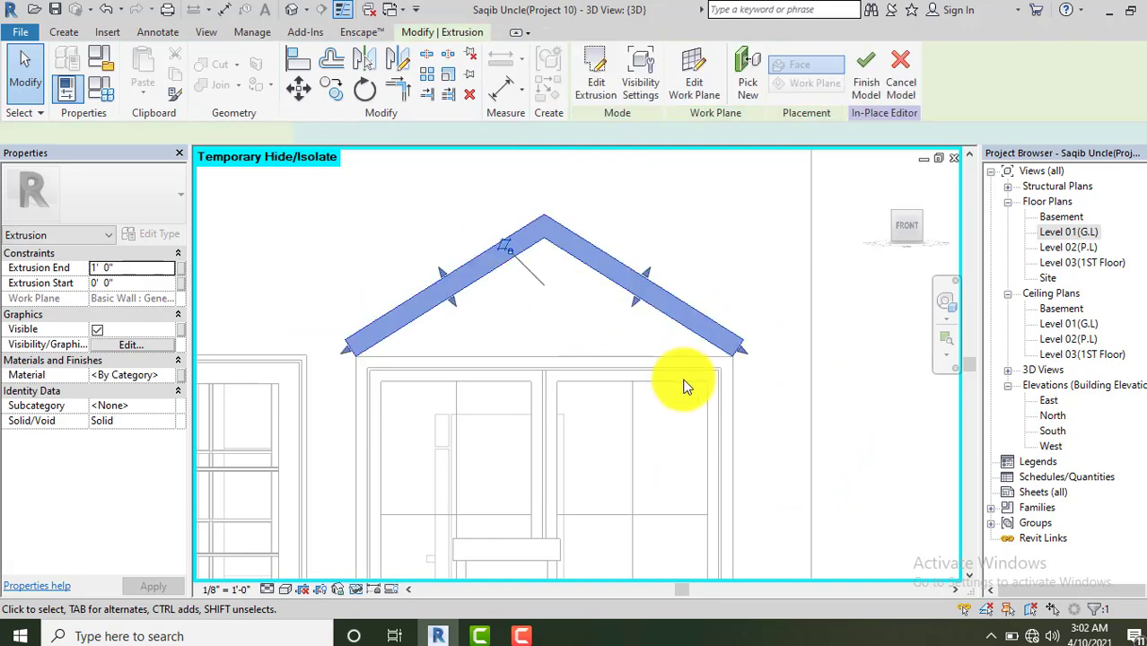
Set the gable shade's Extrusion End to 2' 0" and view it from the front-right.
scroll(685, 386, down, 3)
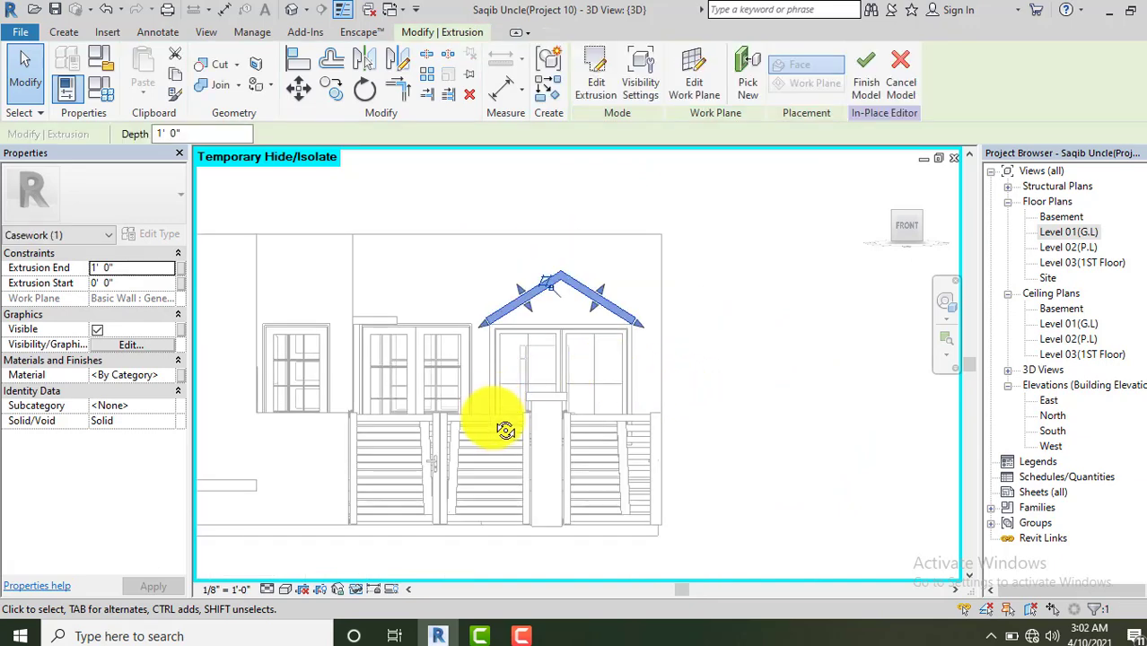
shift+middle_drag(505, 430, 492, 419)
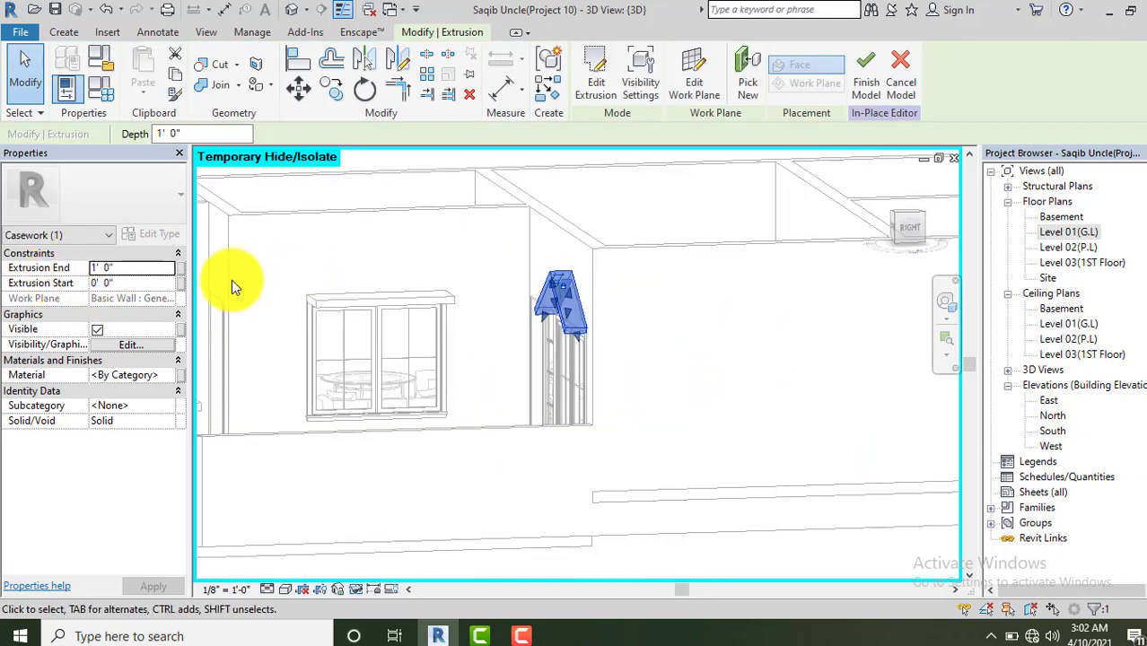
double_click(127, 269)
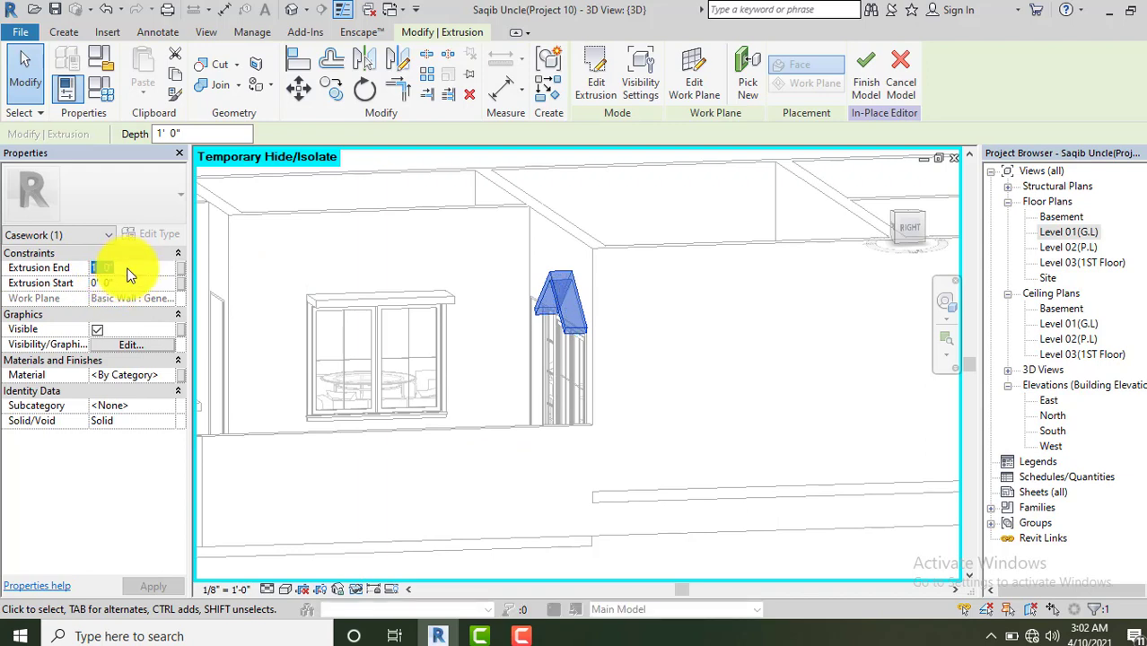
text(2)
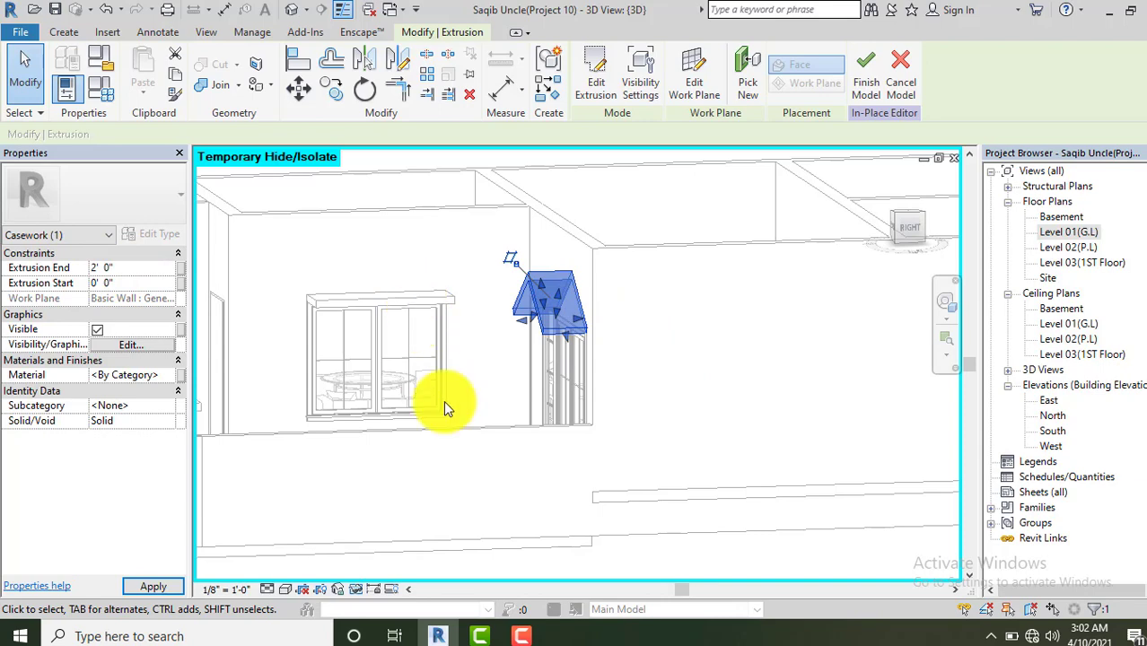
click(446, 406)
mouse_move(474, 430)
shift+middle_down()
mouse_move(565, 338)
mouse_move(594, 363)
mouse_move(525, 445)
mouse_move(498, 459)
mouse_move(441, 438)
shift+middle_up()
shift+middle_drag(367, 405, 415, 379)
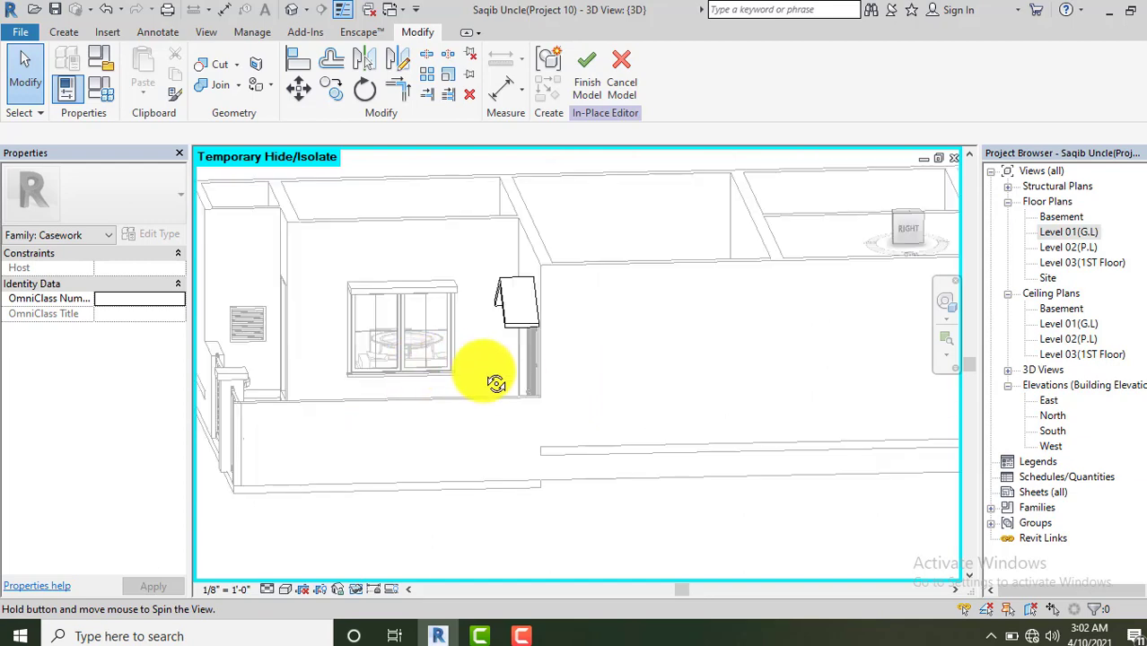
shift+middle_drag(497, 385, 602, 441)
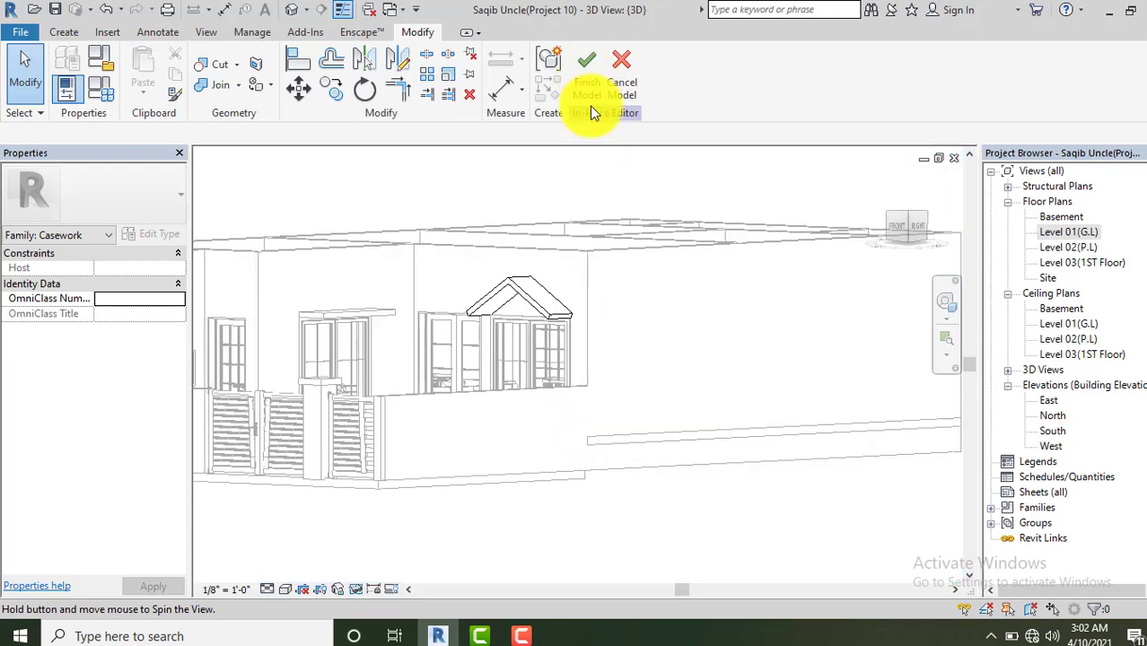
Finish the in-place model and switch the 3D view to a shaded visual style.
click(590, 105)
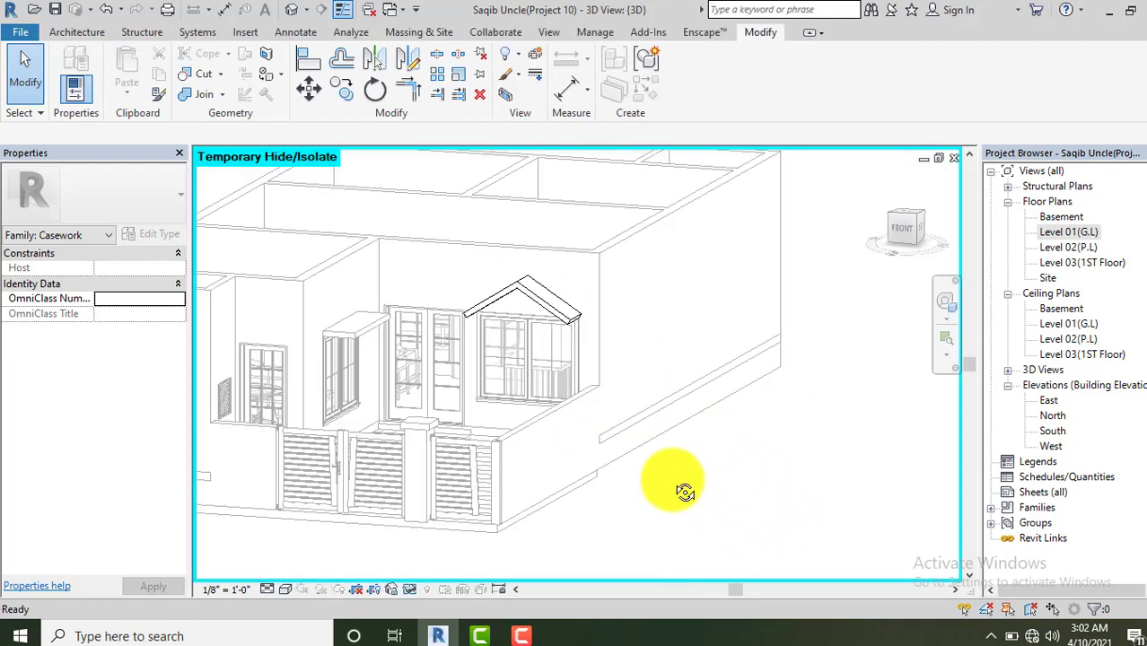
mouse_move(660, 488)
shift+middle_down()
mouse_move(724, 513)
mouse_move(737, 463)
shift+middle_up()
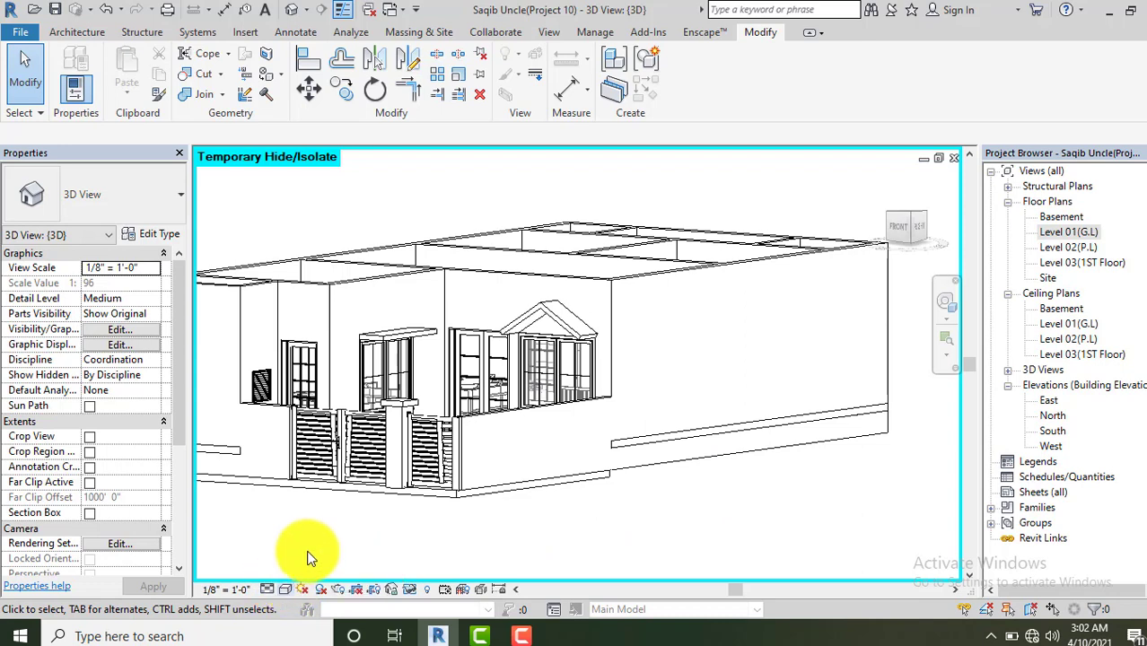
click(284, 590)
key(Return)
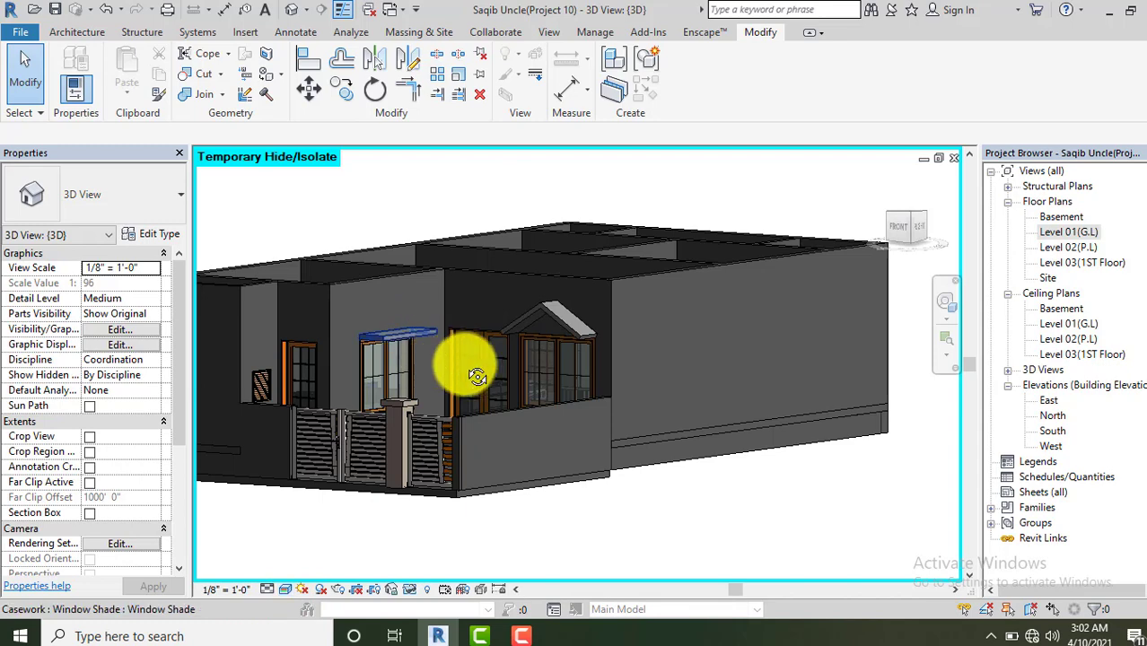
mouse_move(513, 400)
shift+middle_down()
mouse_move(413, 426)
mouse_move(319, 398)
mouse_move(522, 400)
mouse_move(546, 380)
mouse_move(547, 393)
mouse_move(494, 371)
mouse_move(535, 363)
shift+middle_up()
mouse_move(678, 434)
shift+middle_down()
mouse_move(722, 486)
mouse_move(712, 483)
shift+middle_up()
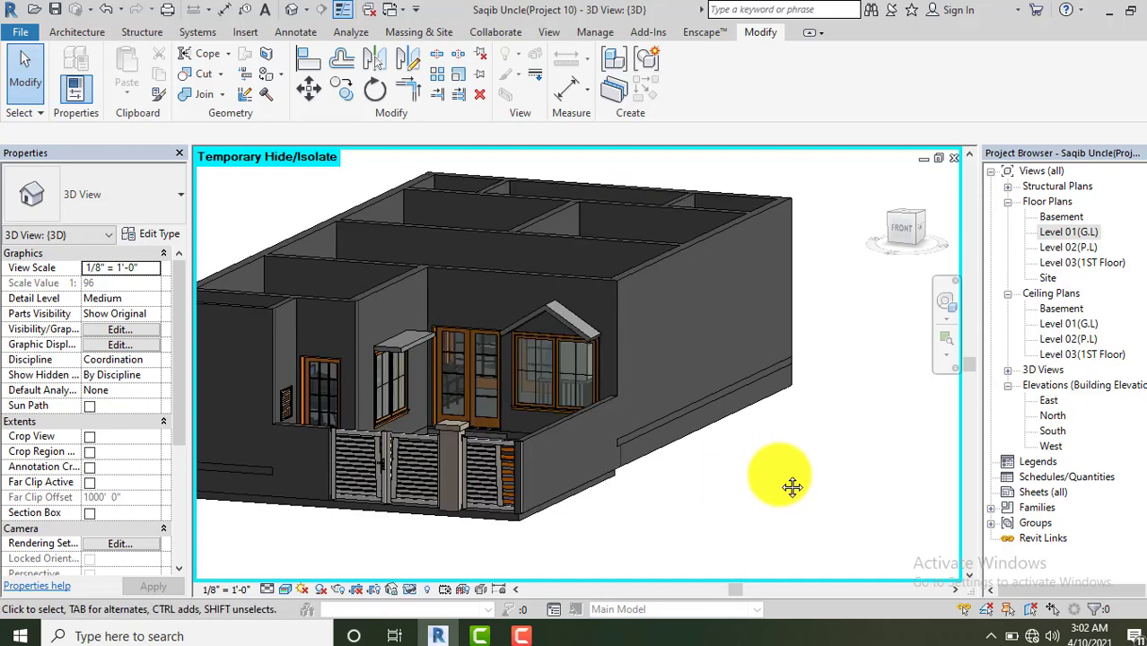
middle_drag(784, 481, 801, 488)
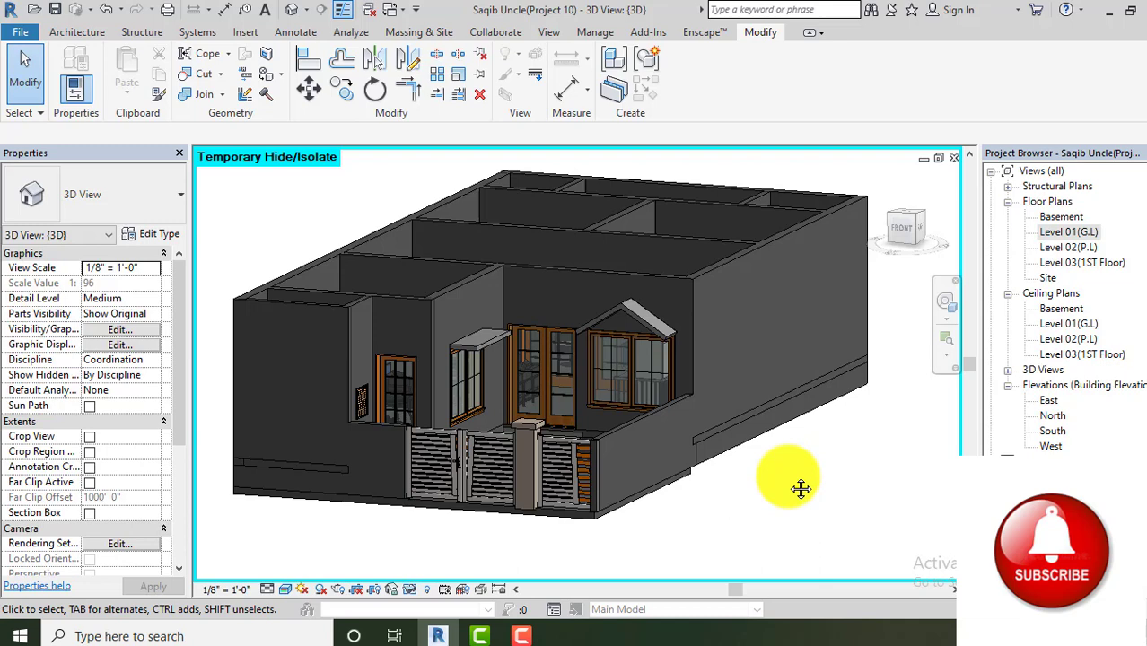